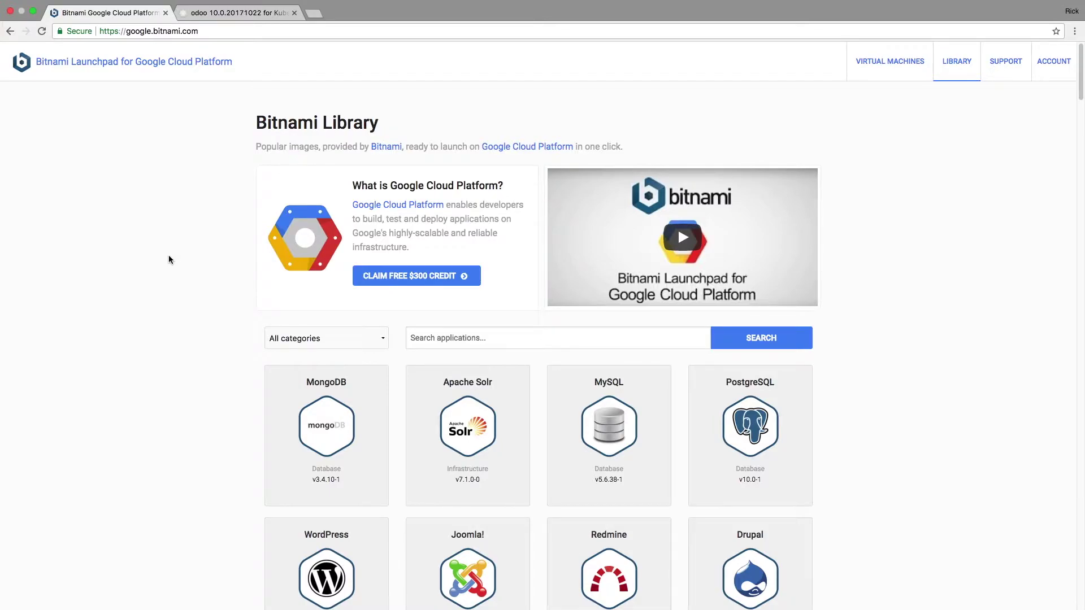
# - Search the library for 'kub' and launch the Kubernetes Sandbox image
pyautogui.scroll(-7, 135, 378)
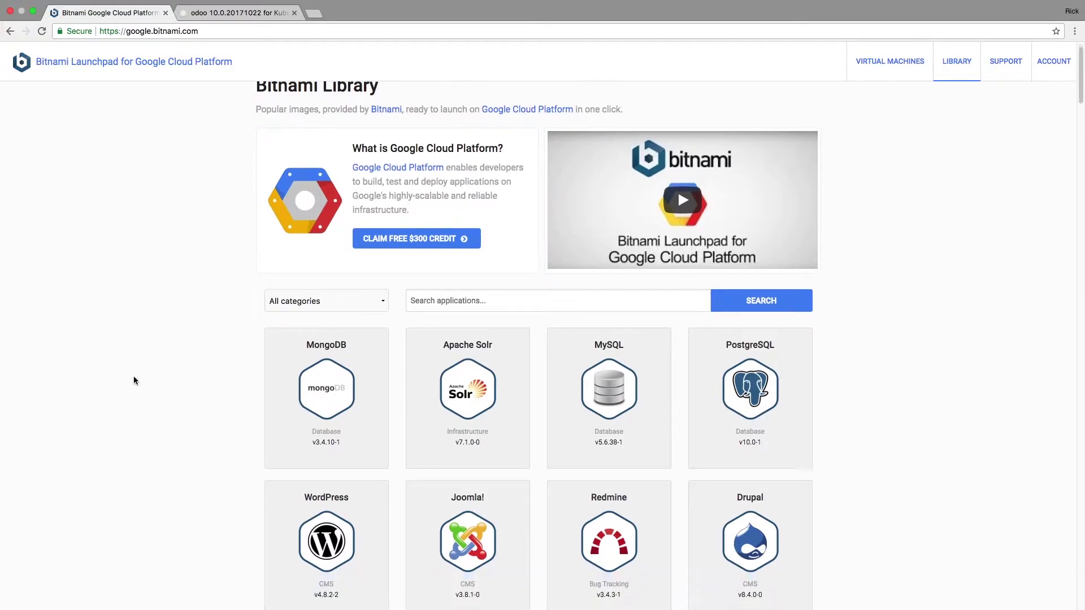
pyautogui.scroll(-7, 145, 381)
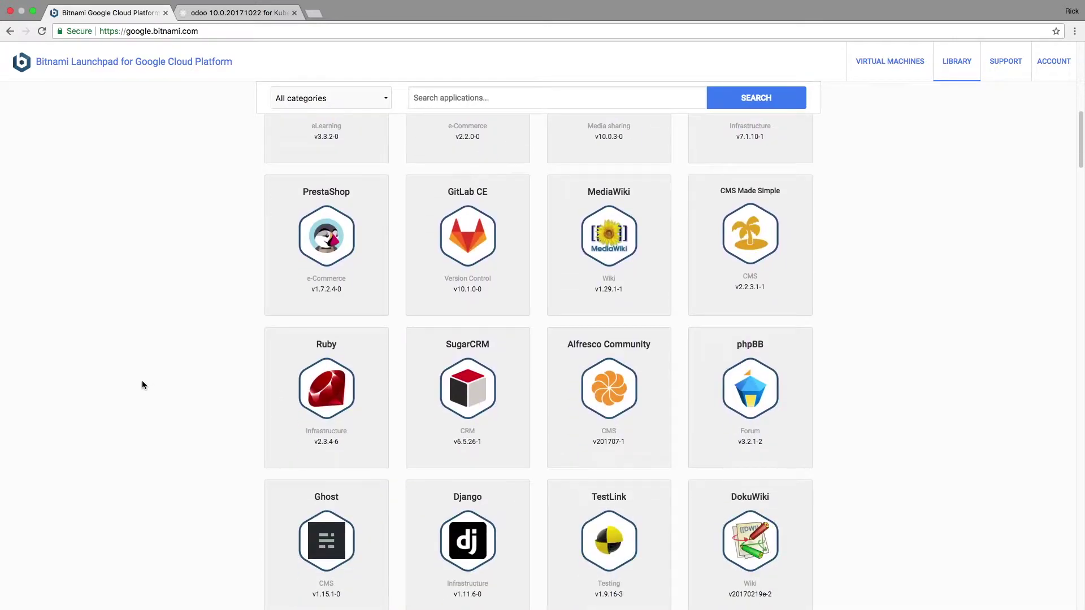
pyautogui.moveTo(1080, 180); pyautogui.dragTo(1080, 96)
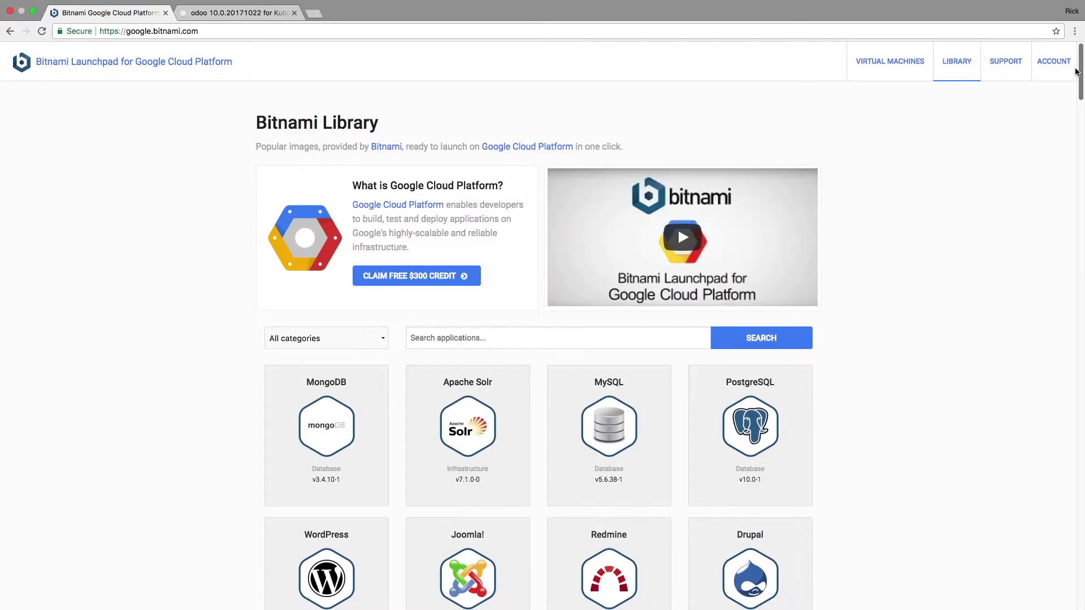
pyautogui.click(574, 346)
pyautogui.write('ku')
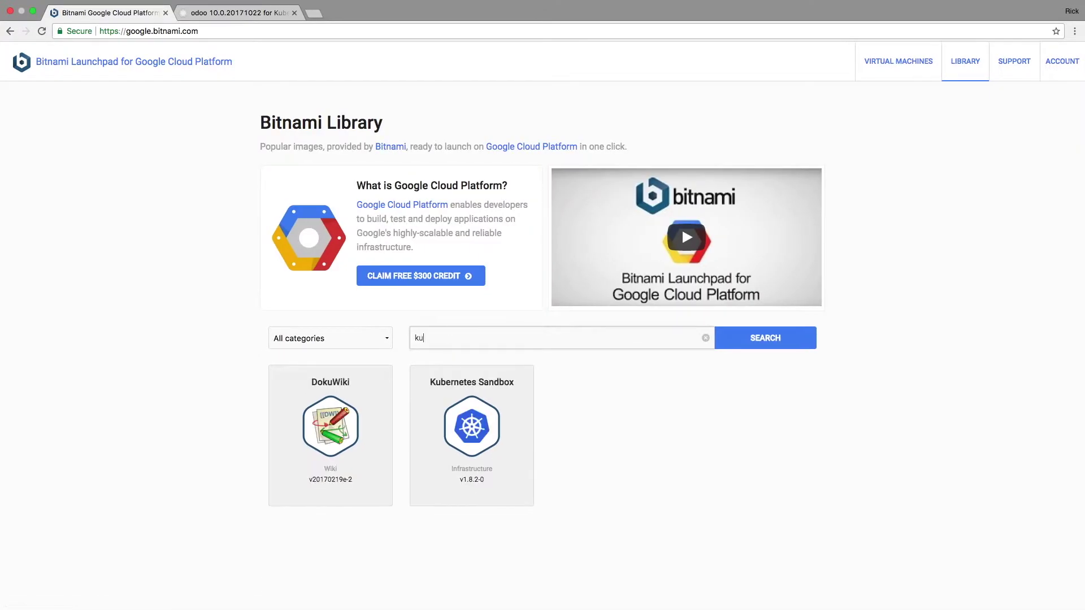
pyautogui.write('b')
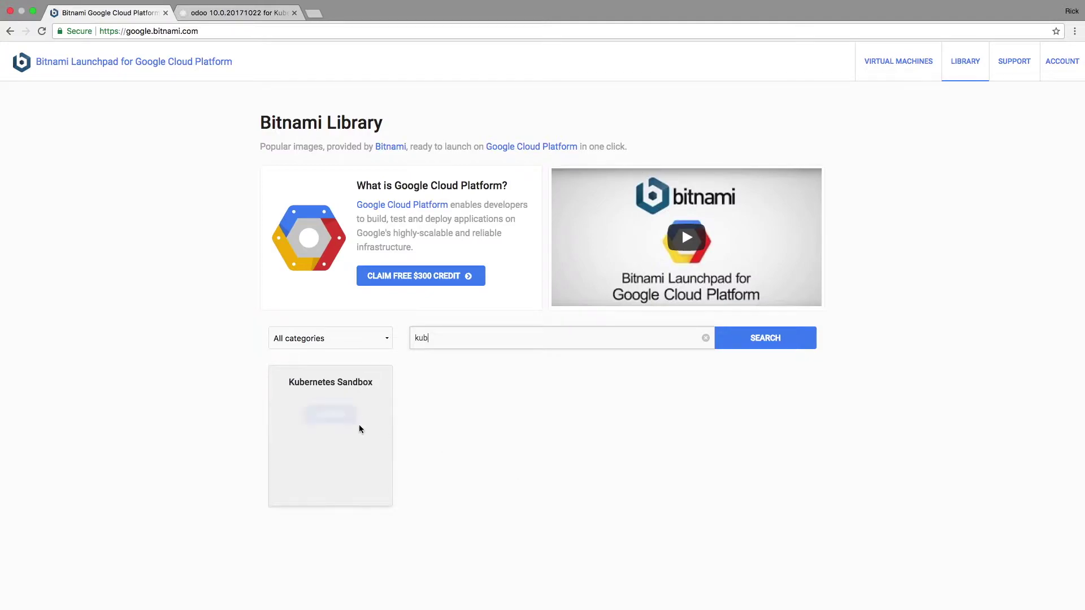
pyautogui.click(341, 421)
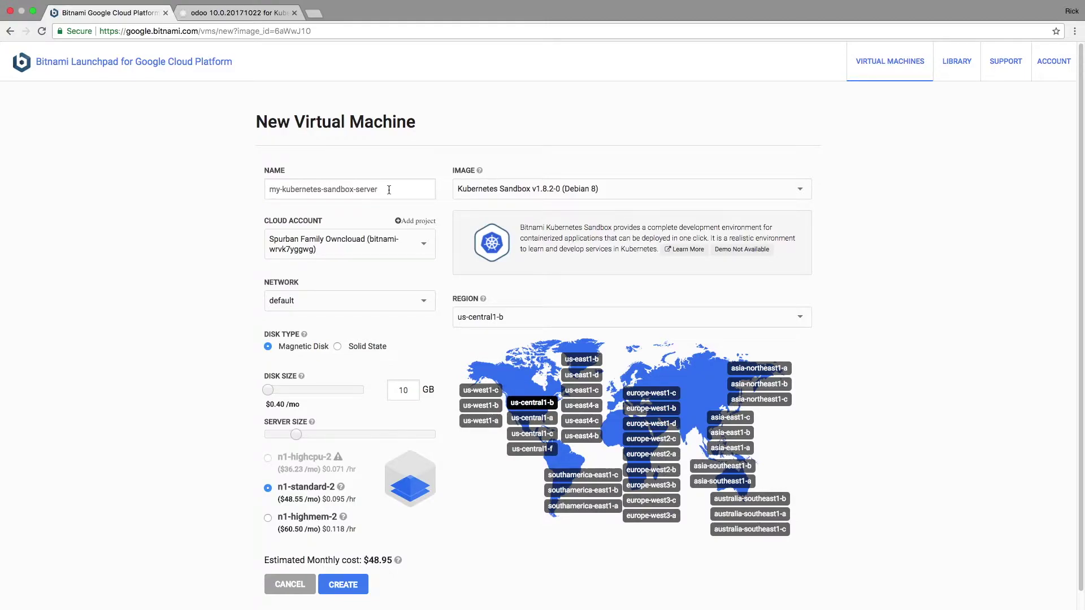
# - Choose the demo cloud project, raise the disk to 50 GB, and pick n1-highmem-2
pyautogui.click(421, 245)
pyautogui.click(329, 297)
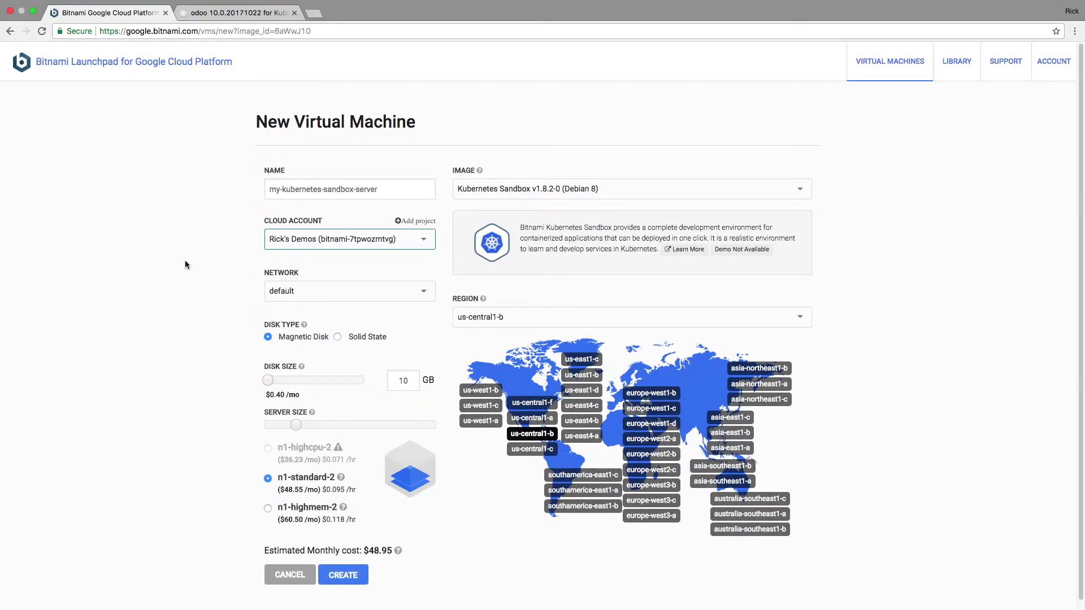
pyautogui.scroll(-1, 185, 264)
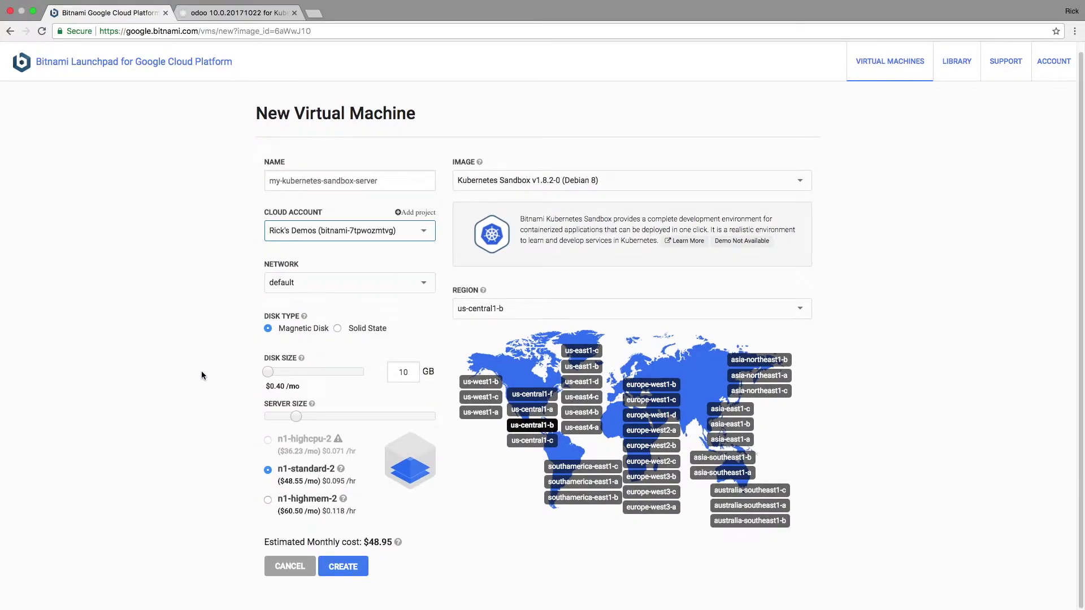
pyautogui.click(269, 371)
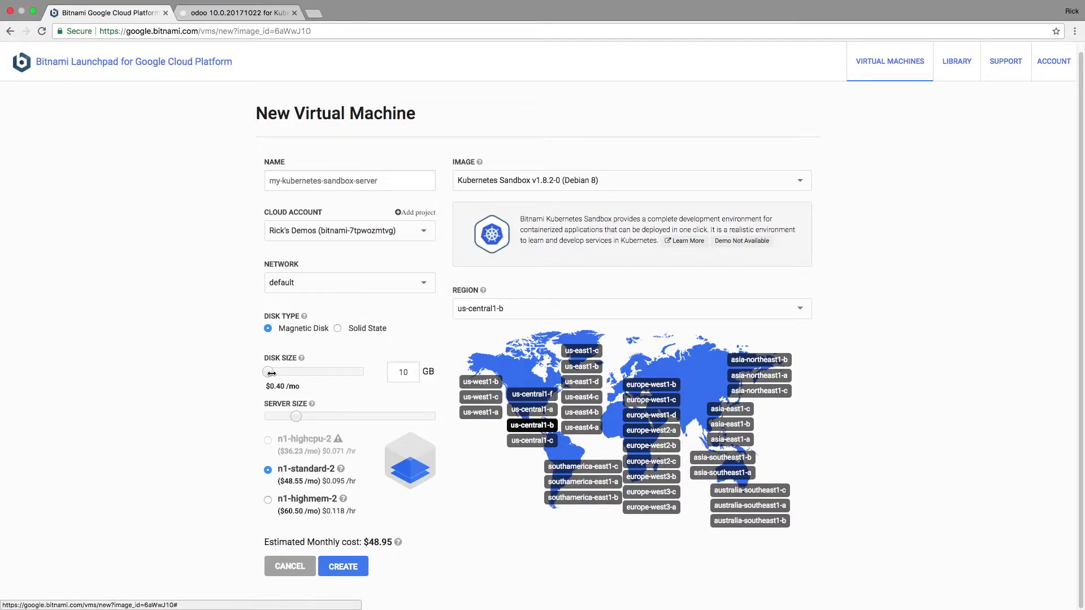
pyautogui.press('Right')
pyautogui.press('Right')
pyautogui.press('Right')
pyautogui.press('Right')
pyautogui.press('Right')
pyautogui.press('Right')
pyautogui.press('Right')
pyautogui.press('Right')
pyautogui.press('Right')
pyautogui.press('Right')
pyautogui.press('Right')
pyautogui.press('Right')
pyautogui.press('Right')
pyautogui.press('Right')
pyautogui.press('Right')
pyautogui.press('Right')
pyautogui.press('Right')
pyautogui.press('Right')
pyautogui.press('Right')
pyautogui.press('Right')
pyautogui.press('Right')
pyautogui.press('Right')
pyautogui.press('Right')
pyautogui.press('Right')
pyautogui.press('Right')
pyautogui.press('Right')
pyautogui.press('Right')
pyautogui.press('Right')
pyautogui.press('Right')
pyautogui.press('Right')
pyautogui.press('Right')
pyautogui.press('Right')
pyautogui.press('Right')
pyautogui.press('Right')
pyautogui.press('Right')
pyautogui.press('Right')
pyautogui.press('Right')
pyautogui.press('Right')
pyautogui.press('Right')
pyautogui.click(268, 500)
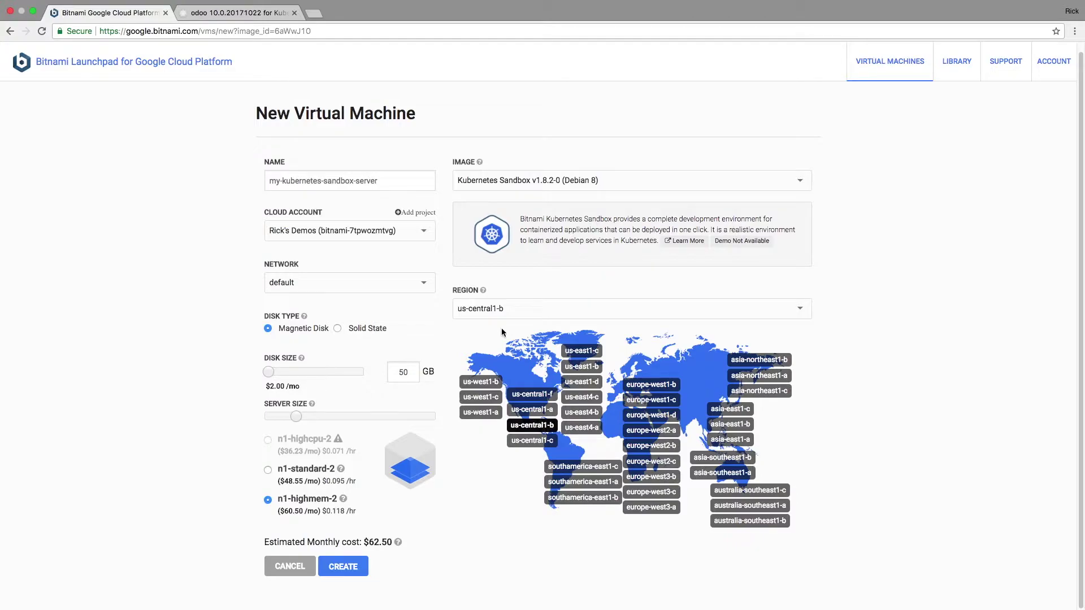
# - Create the Kubernetes Sandbox VM and wait for its details page to show Running
pyautogui.click(343, 571)
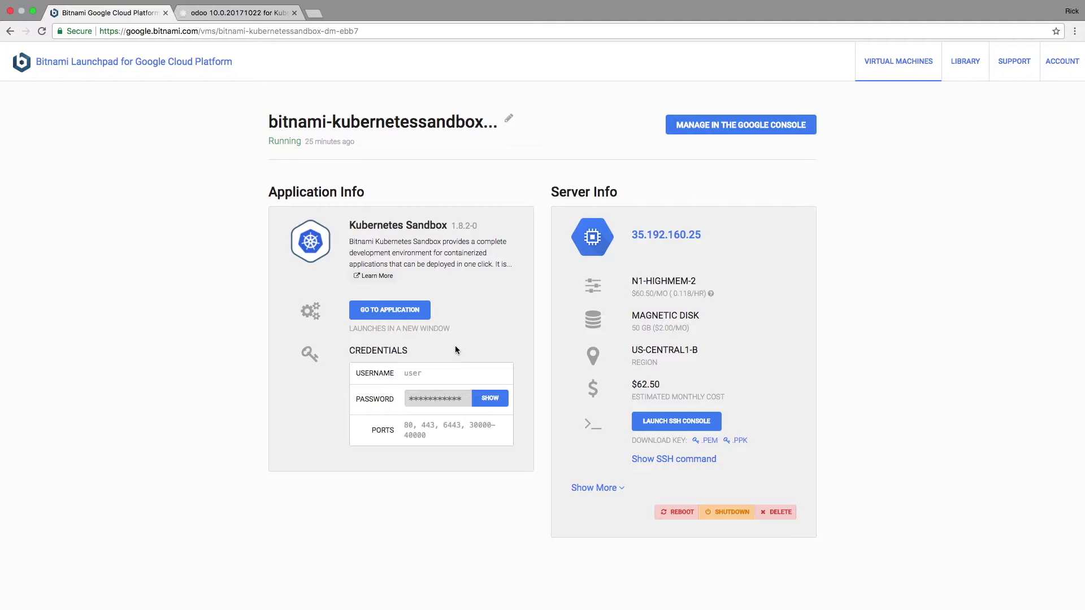
# - Open the sandbox application and proceed past the certificate warning
pyautogui.click(389, 311)
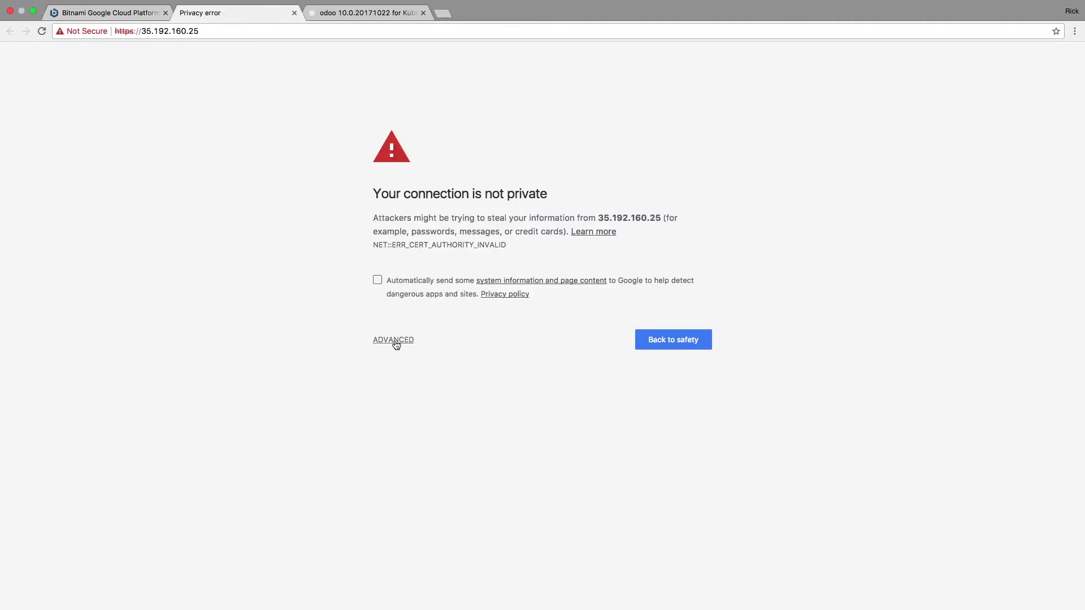
pyautogui.click(396, 341)
pyautogui.click(444, 429)
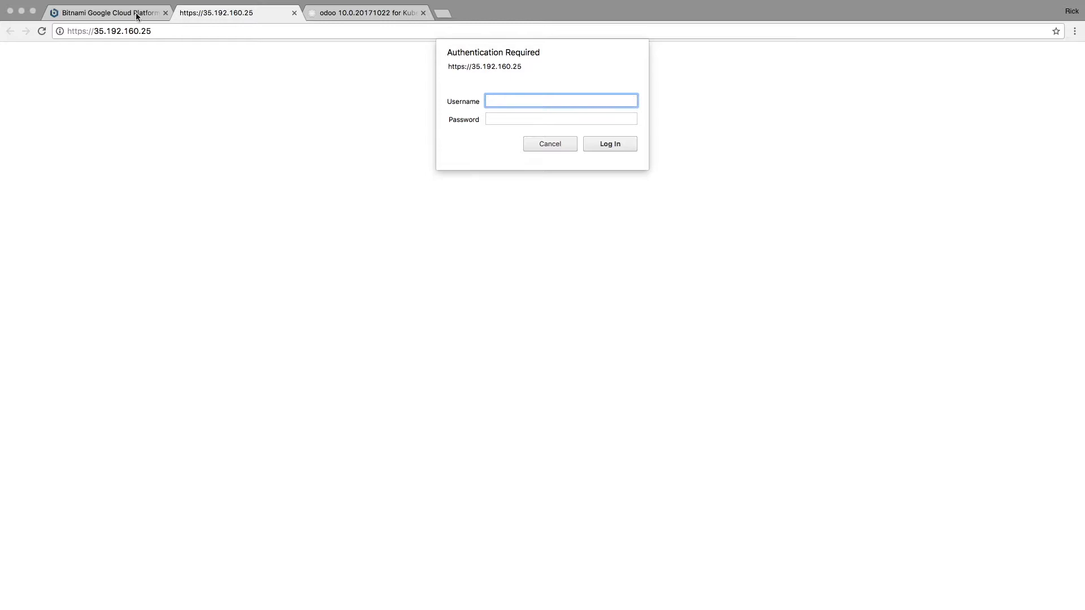
# - Reveal and copy the application password from the VM details page
pyautogui.moveTo(129, 12)
pyautogui.mouseDown()
pyautogui.moveTo(113, 22)
pyautogui.moveTo(121, 15)
pyautogui.mouseUp()
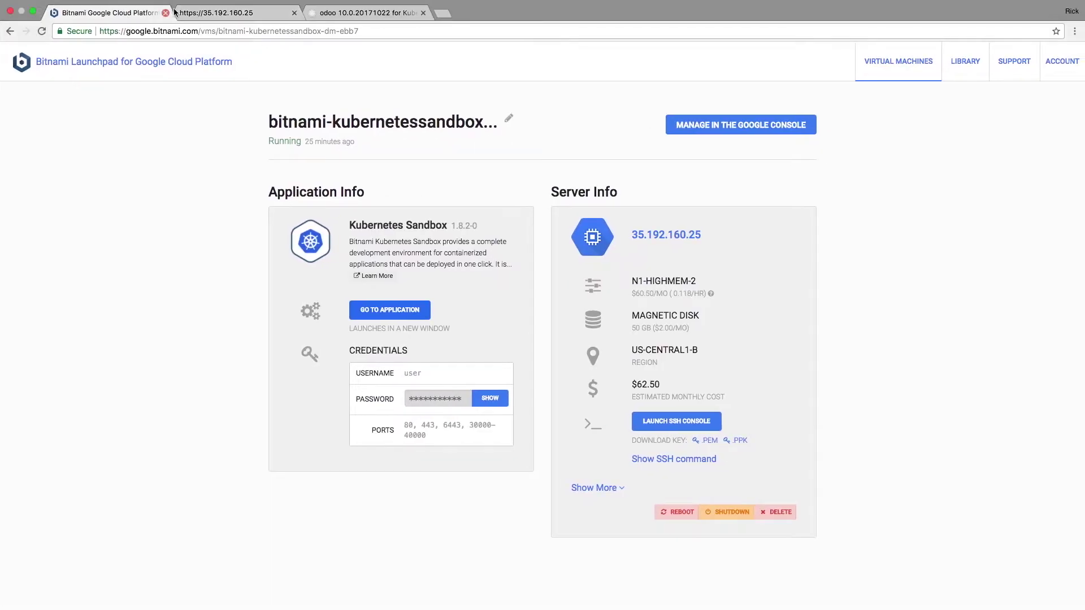
pyautogui.click(243, 13)
pyautogui.click(90, 12)
pyautogui.click(489, 399)
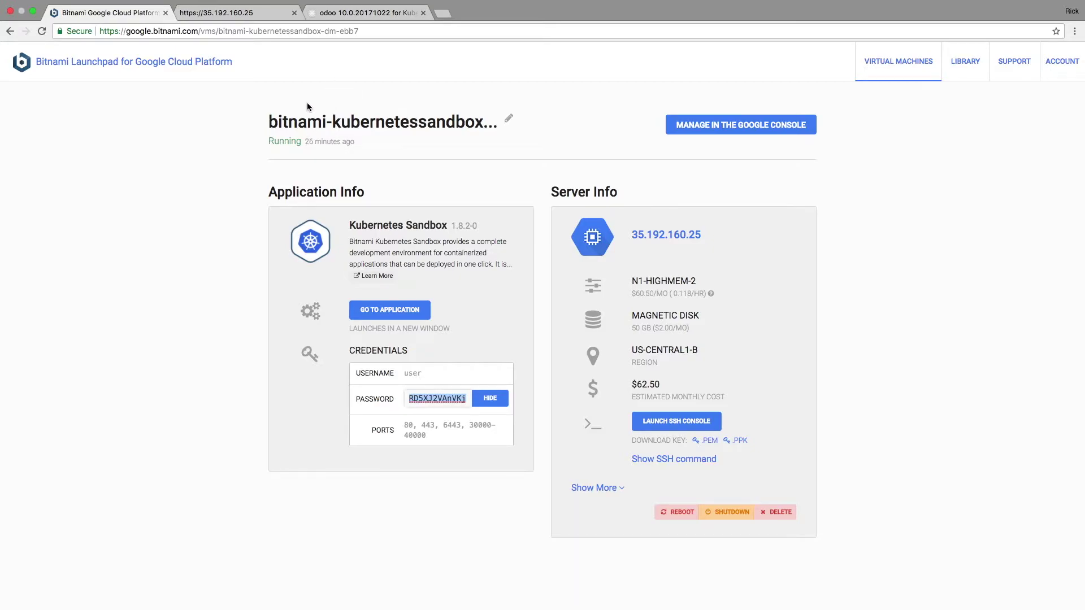
# - Log in to the Kubernetes Dashboard with the username and the pasted password
pyautogui.click(260, 16)
pyautogui.write('uesr')
pyautogui.press('BackSpace')
pyautogui.press('BackSpace')
pyautogui.press('BackSpace')
pyautogui.write('ser')
pyautogui.click(512, 117)
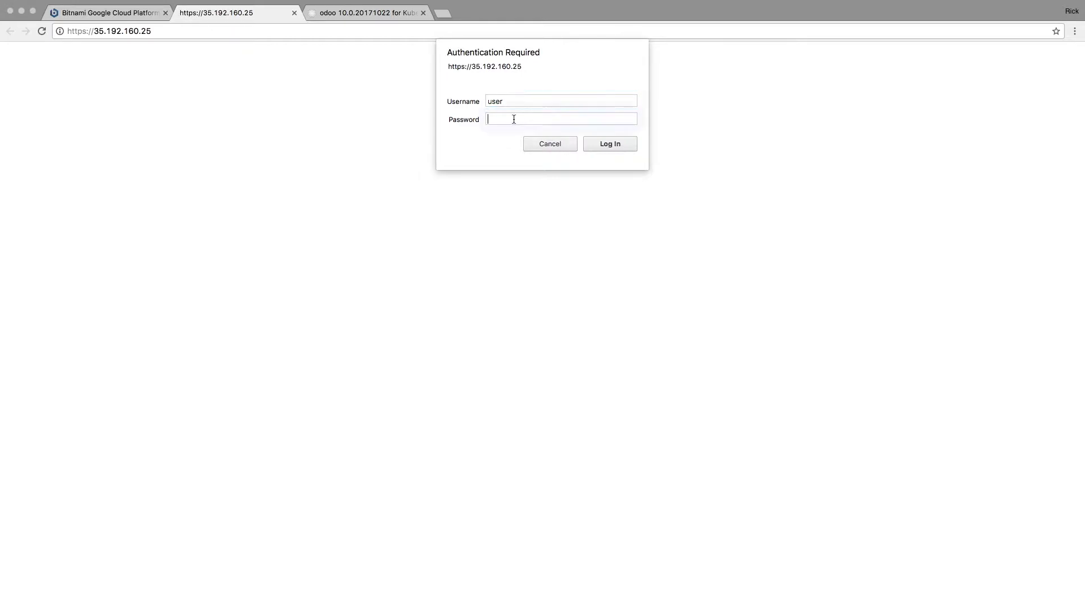
pyautogui.press('super+v')
pyautogui.click(602, 147)
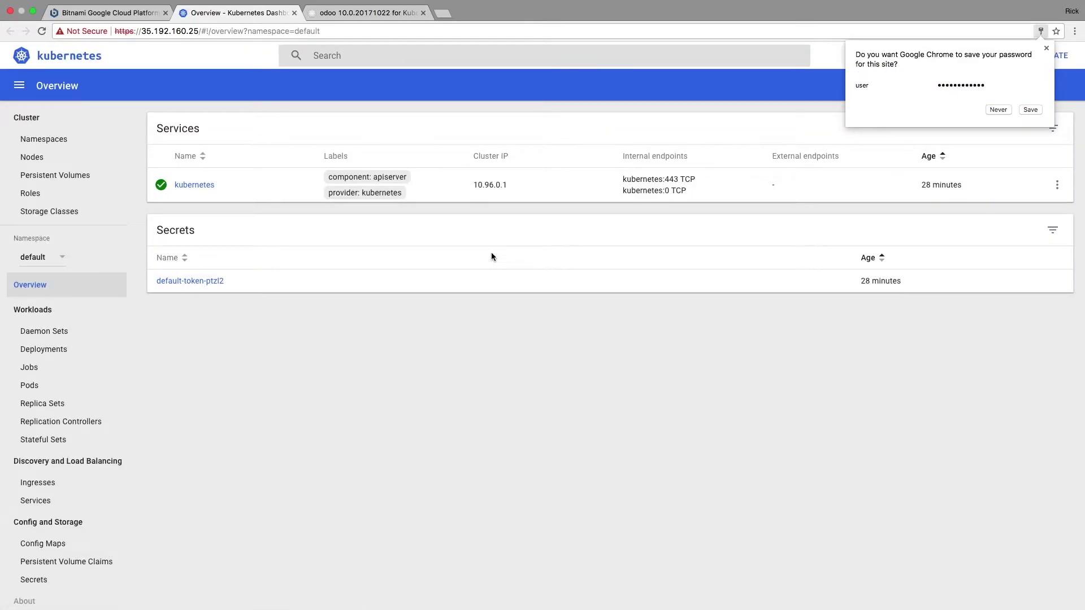
# - Decline saving the password and switch the dashboard to the kube-system namespace
pyautogui.click(998, 110)
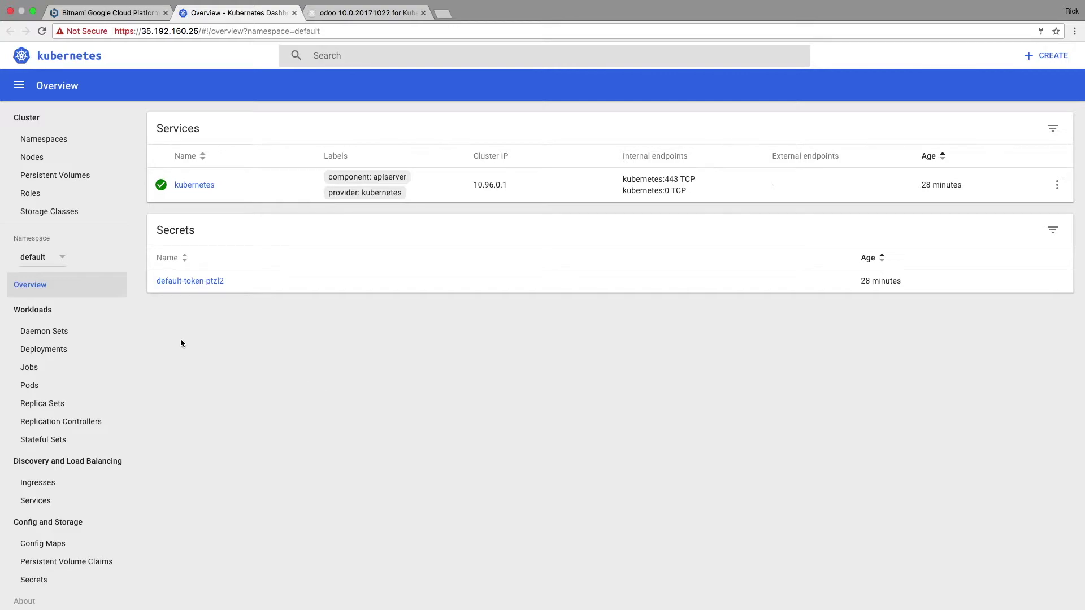
pyautogui.click(60, 261)
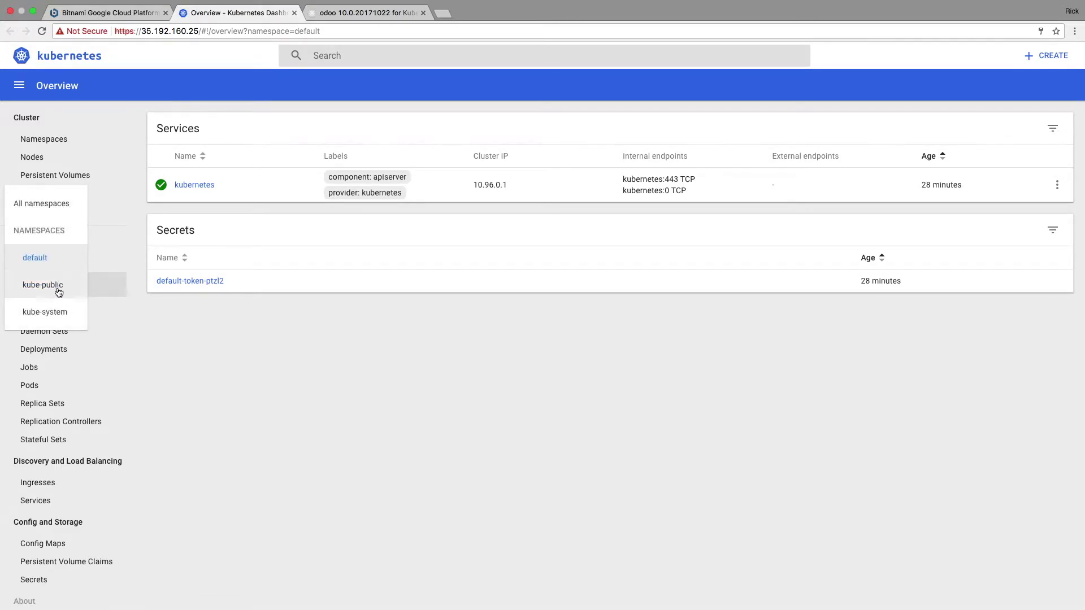
pyautogui.click(55, 312)
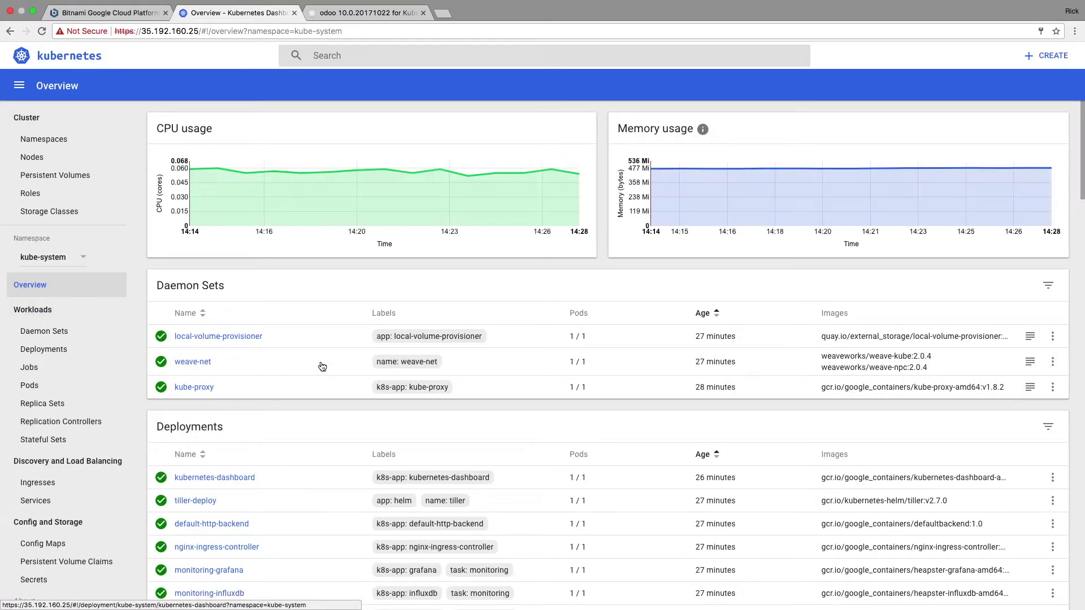
# - Browse kube-system's usage charts, daemon sets, deployments, pods and replica sets, then return to Bitnami
pyautogui.scroll(-1, 327, 365)
pyautogui.scroll(-4, 331, 362)
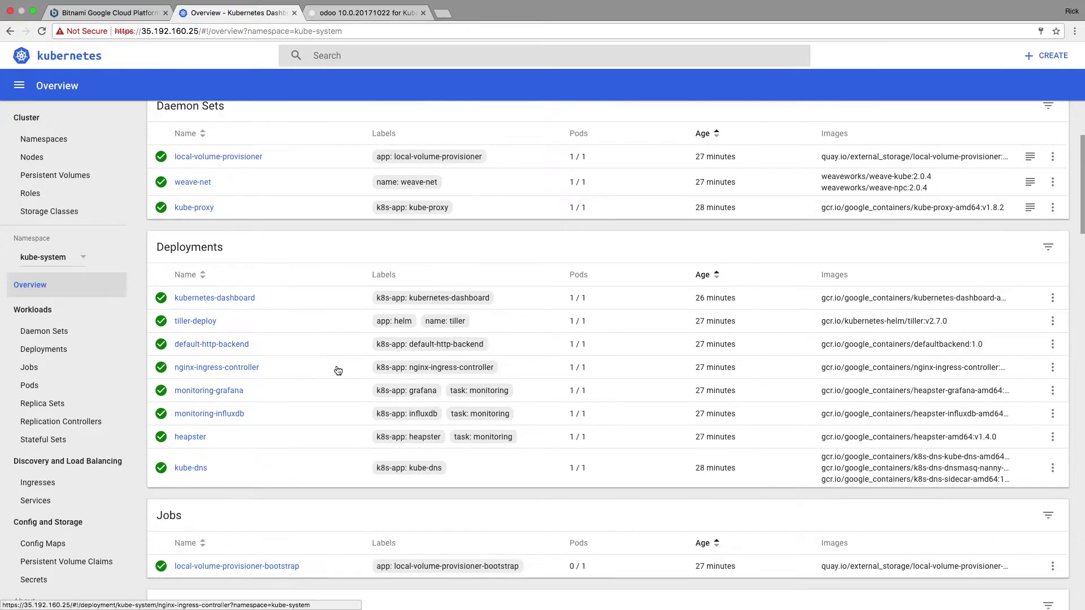
pyautogui.scroll(4, 330, 380)
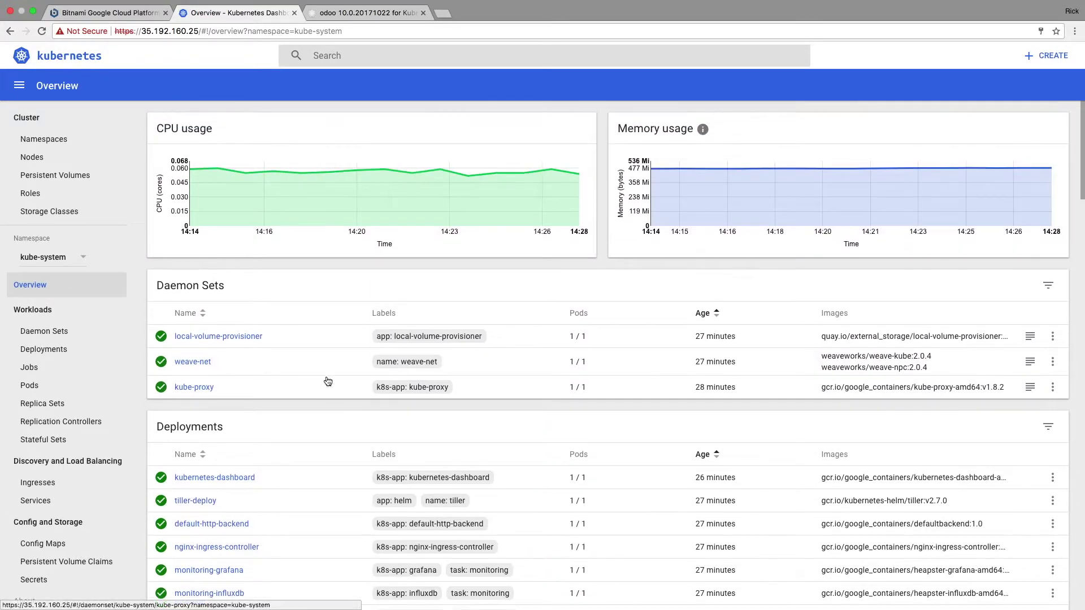
pyautogui.scroll(-1, 322, 376)
pyautogui.scroll(-7, 320, 375)
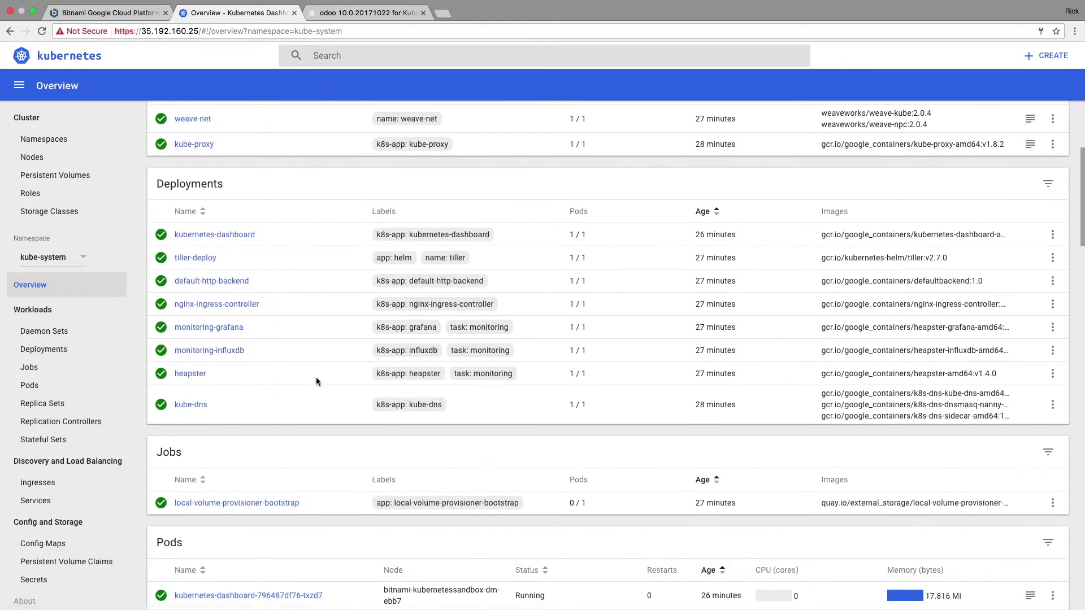
pyautogui.scroll(-4, 313, 375)
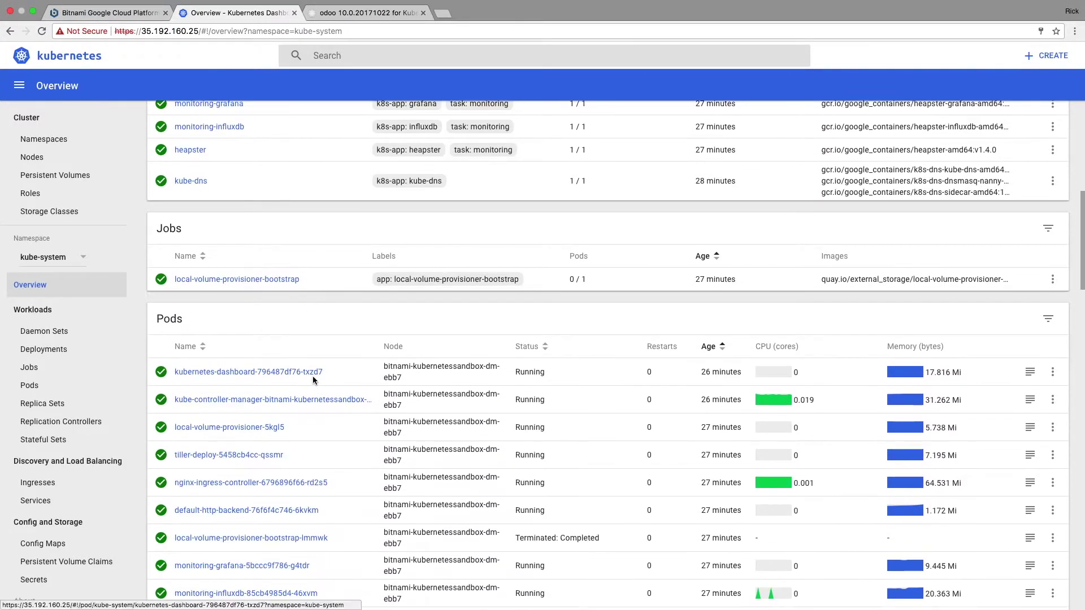
pyautogui.scroll(-9, 311, 381)
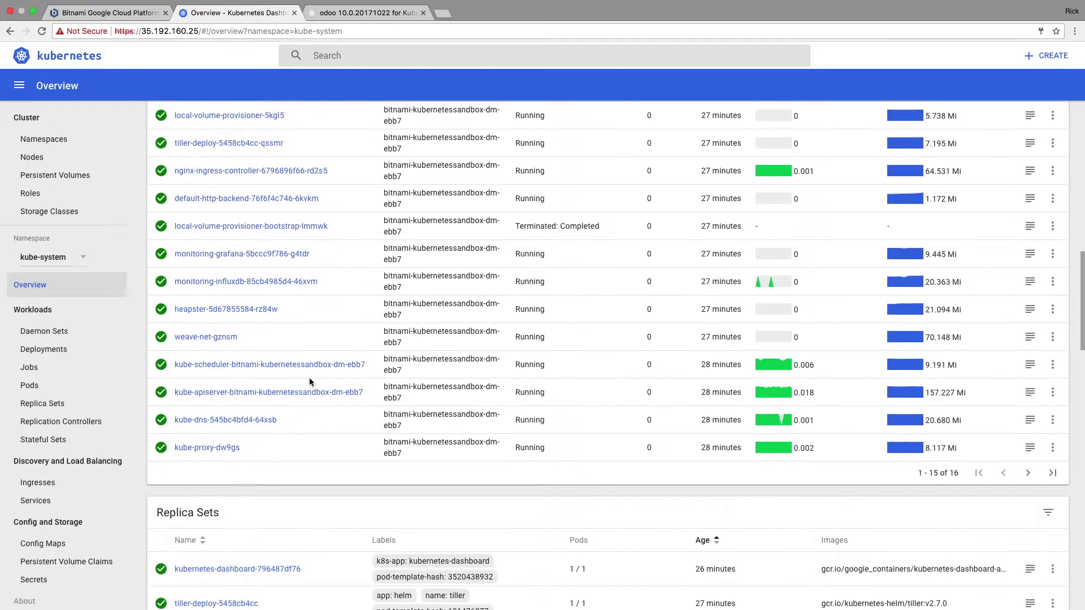
pyautogui.scroll(-6, 309, 383)
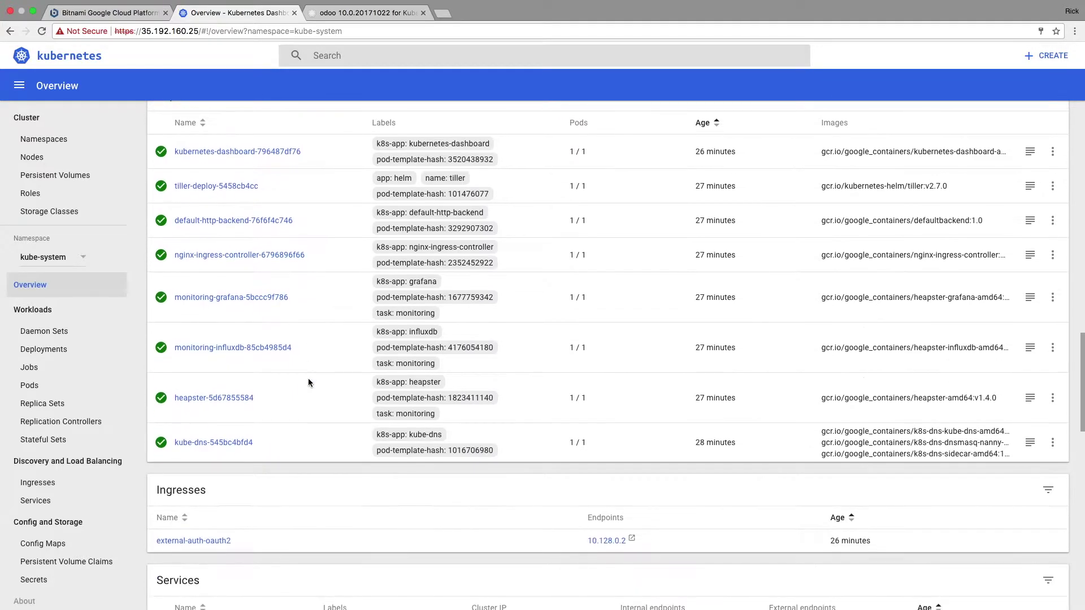
pyautogui.scroll(6, 309, 383)
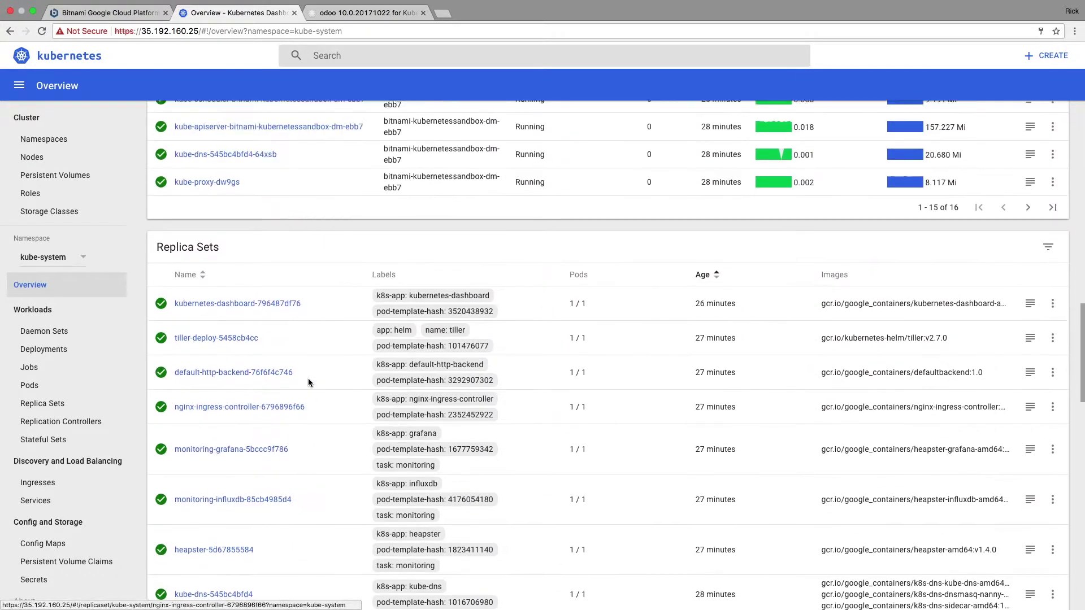
pyautogui.scroll(-2, 278, 382)
pyautogui.scroll(-3, 296, 386)
pyautogui.scroll(2, 300, 388)
pyautogui.scroll(3, 302, 389)
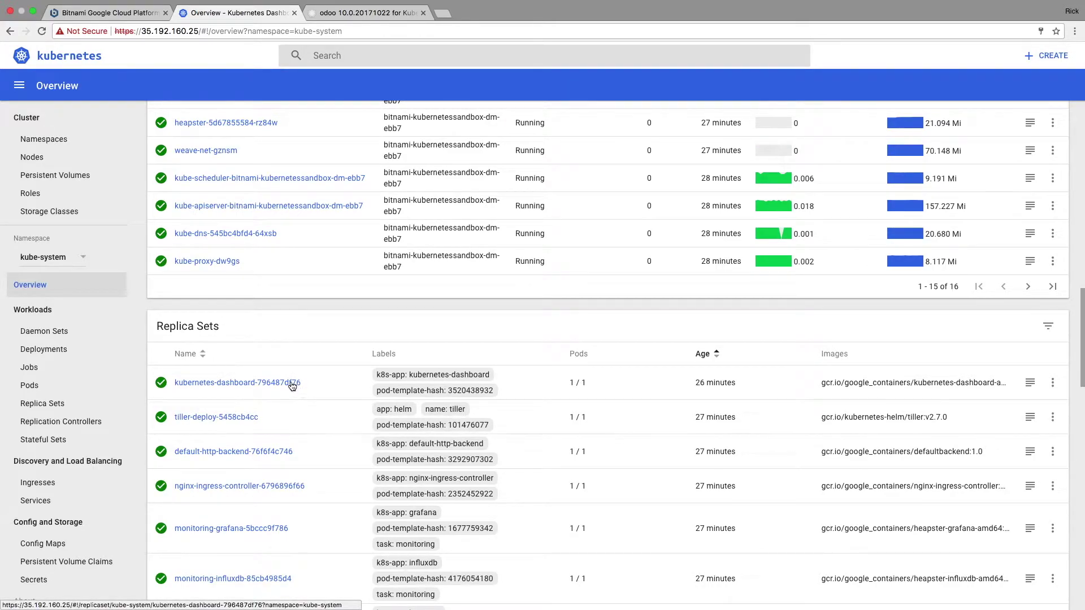
pyautogui.scroll(7, 321, 355)
pyautogui.scroll(14, 319, 350)
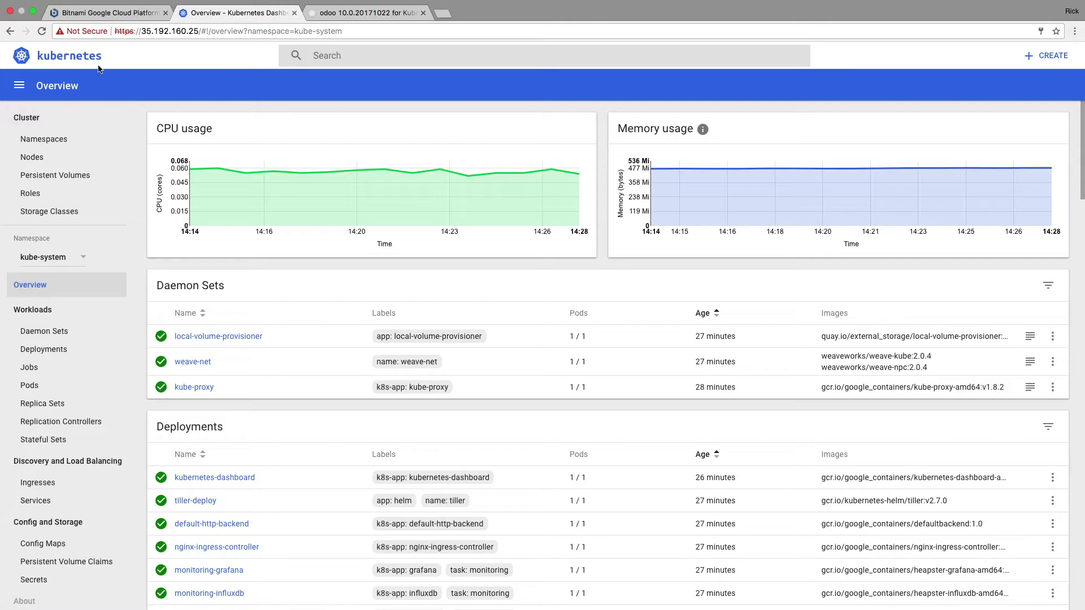
pyautogui.click(83, 15)
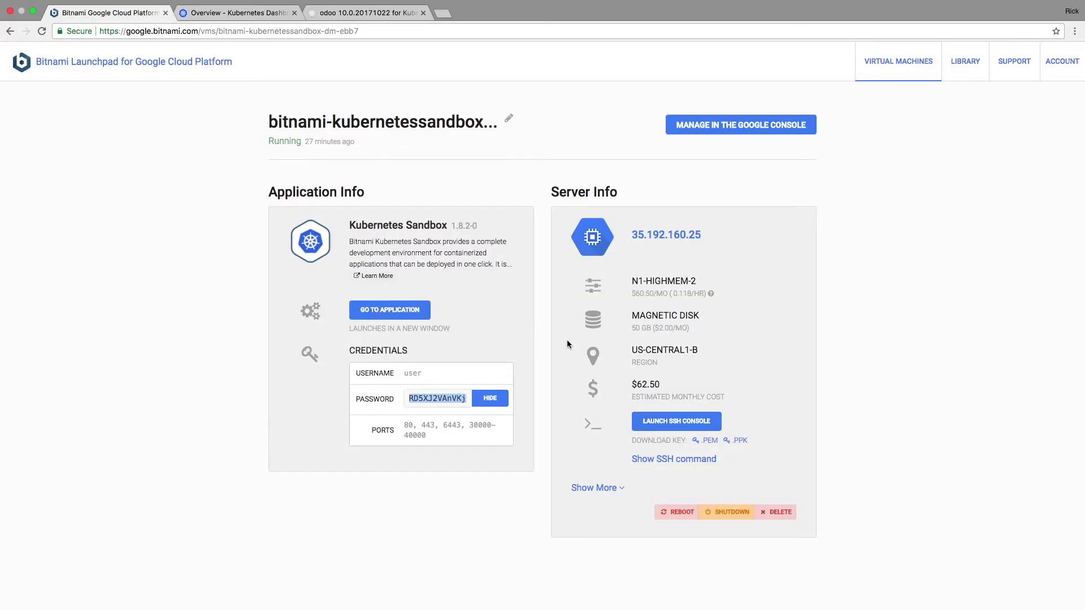
# - Launch the SSH console to the sandbox VM and confirm the connection
pyautogui.click(703, 424)
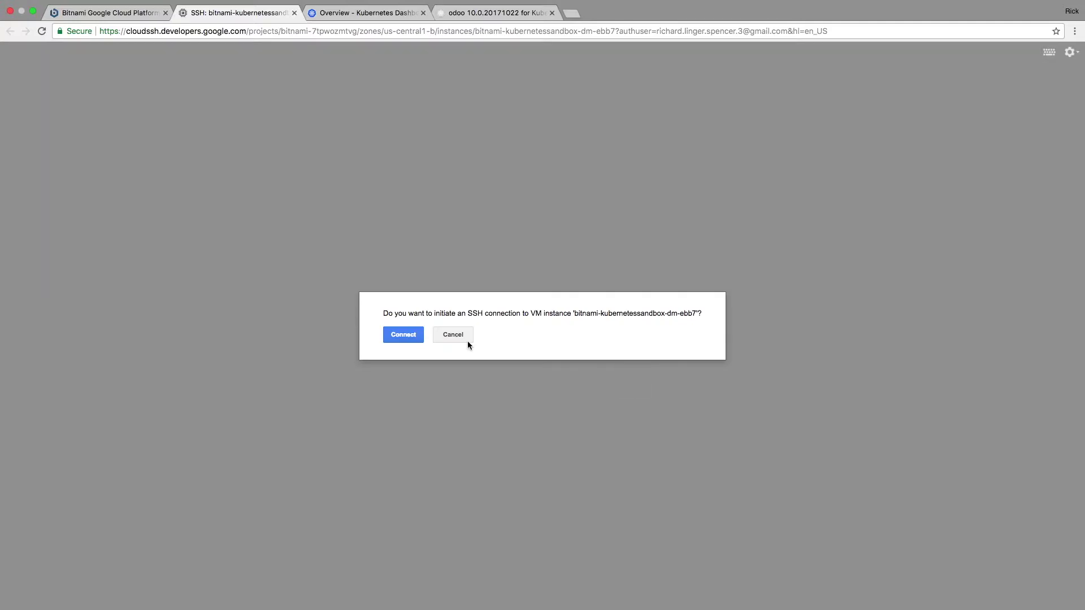
pyautogui.click(410, 333)
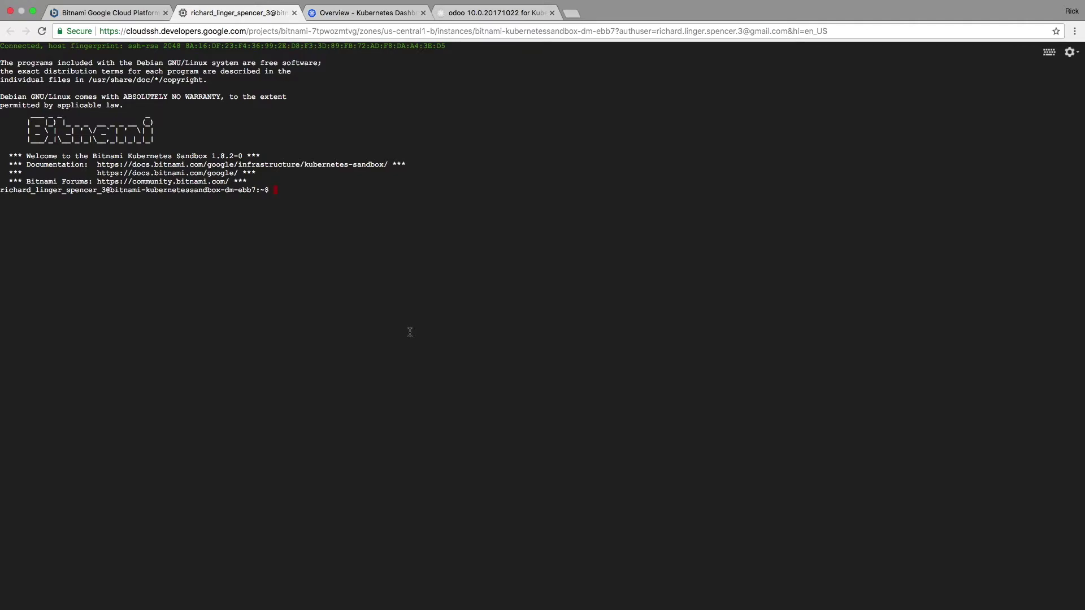
# - Run 'kubectl get pods' and 'kubectl config current-context' in the terminal
pyautogui.write('kubectl get pods')
pyautogui.press('Return')
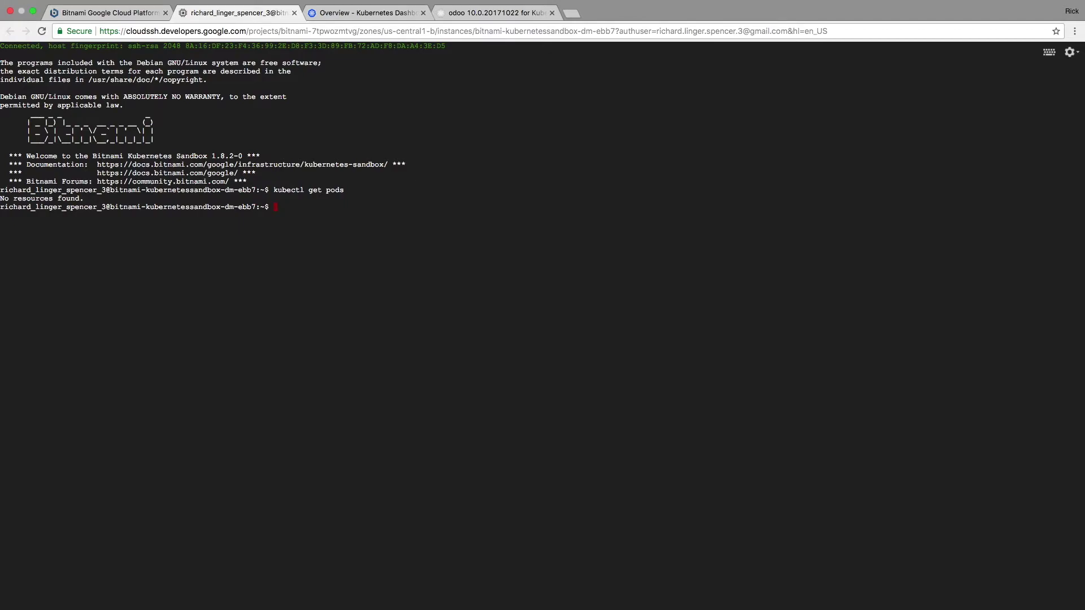
pyautogui.write('kub')
pyautogui.press('BackSpace')
pyautogui.press('BackSpace')
pyautogui.write('ubectl get')
pyautogui.press('BackSpace')
pyautogui.press('BackSpace')
pyautogui.write('c')
pyautogui.press('BackSpace')
pyautogui.press('BackSpace')
pyautogui.write('config current-context')
pyautogui.press('Return')
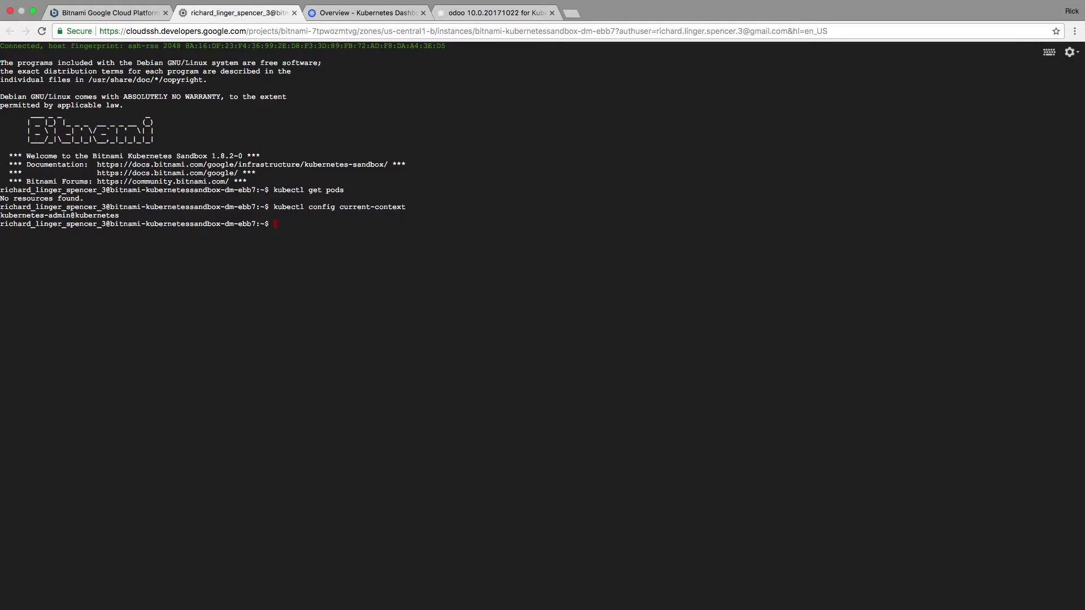
# - Run 'helm init' and enter the 'helm search' command
pyautogui.write('hl')
pyautogui.press('BackSpace')
pyautogui.write('elm init')
pyautogui.press('Return')
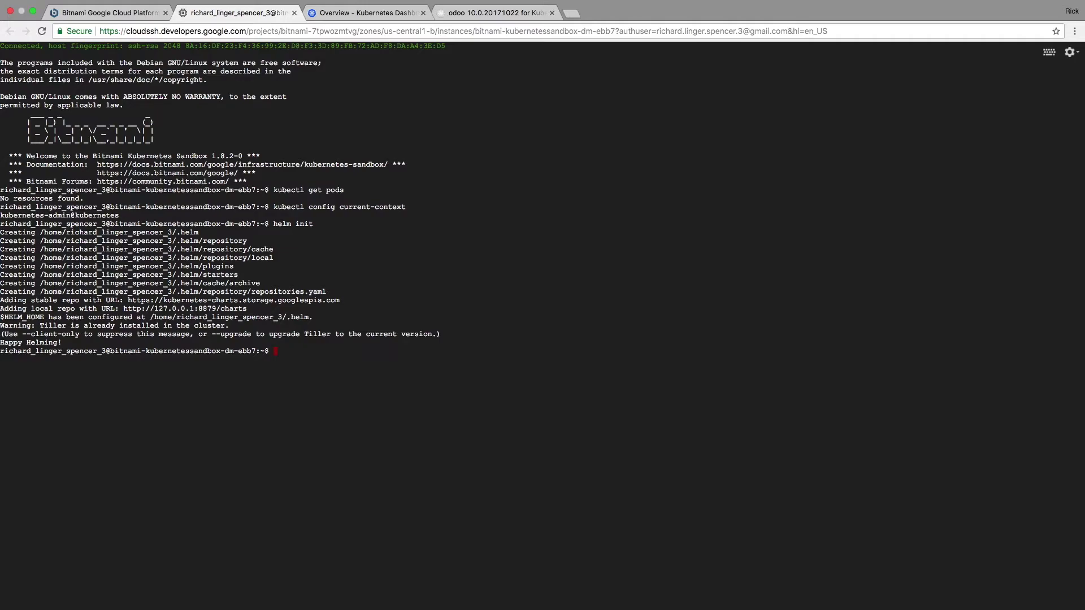
pyautogui.write('helm search')
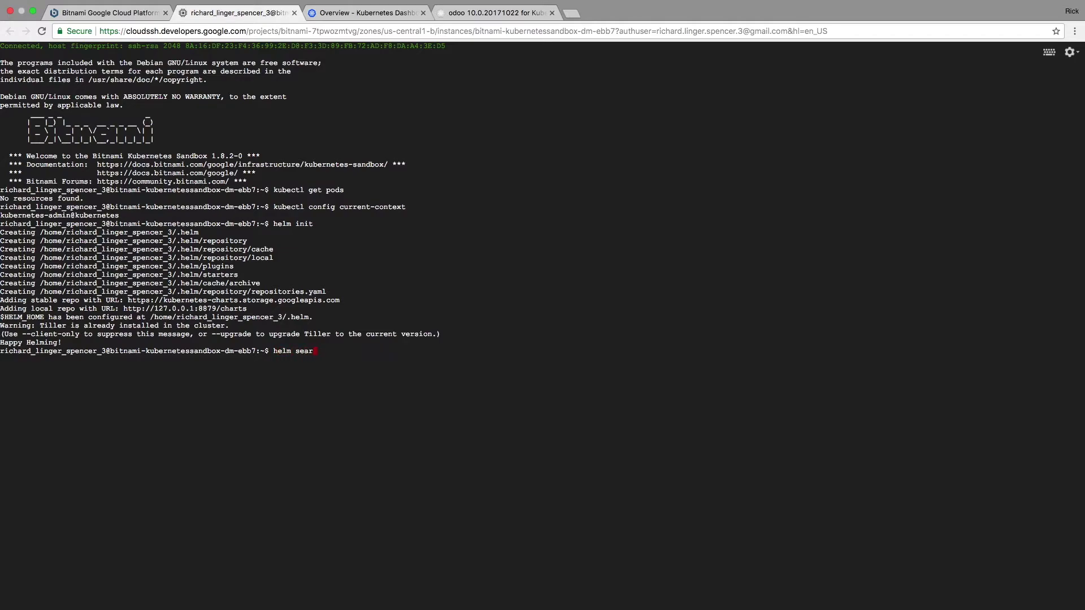
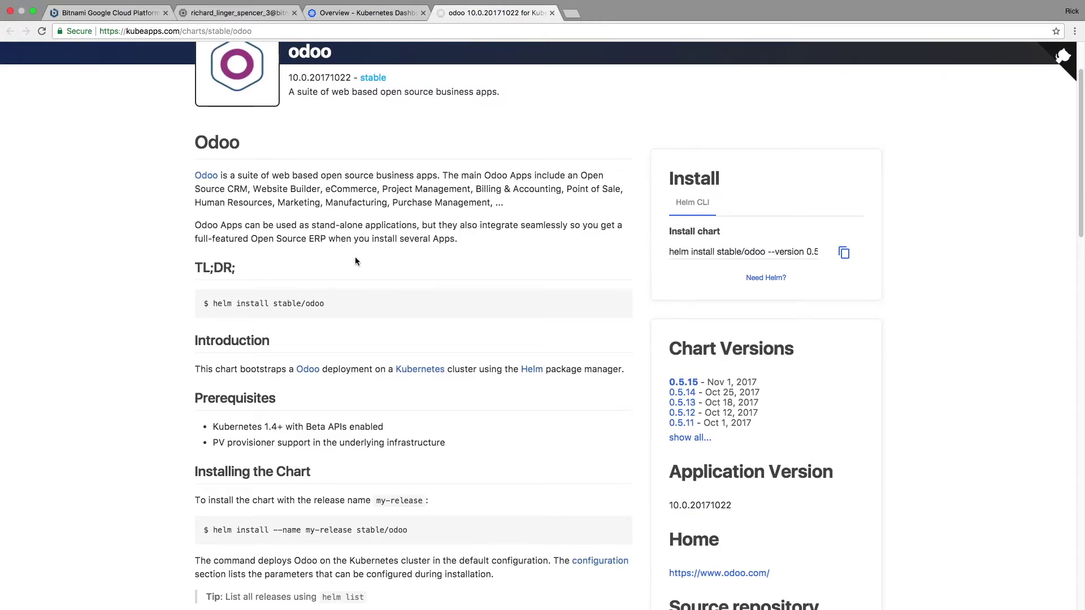
# - Scroll to the configuration examples and select the odooPassword --set setting in the helm install example
pyautogui.scroll(-1, 354, 257)
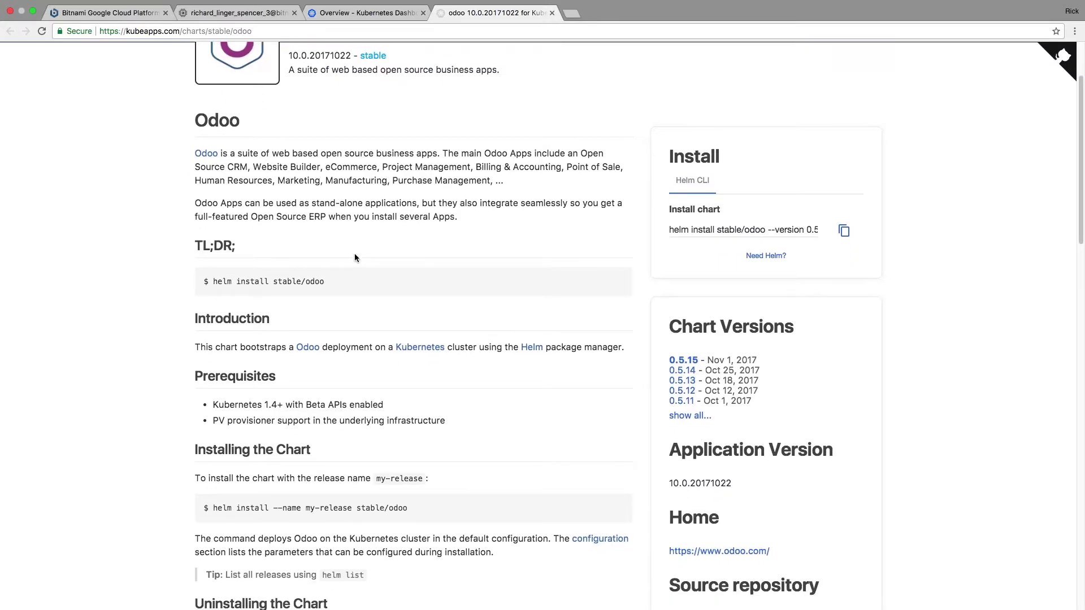
pyautogui.scroll(-5, 354, 257)
pyautogui.scroll(-10, 358, 259)
pyautogui.scroll(-8, 358, 259)
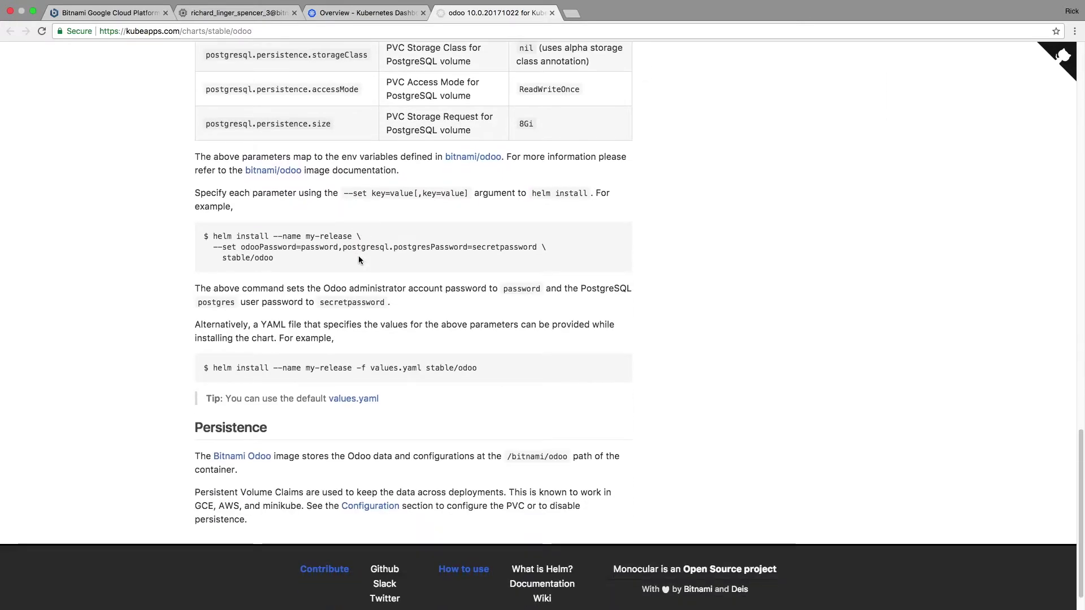
pyautogui.scroll(2, 357, 259)
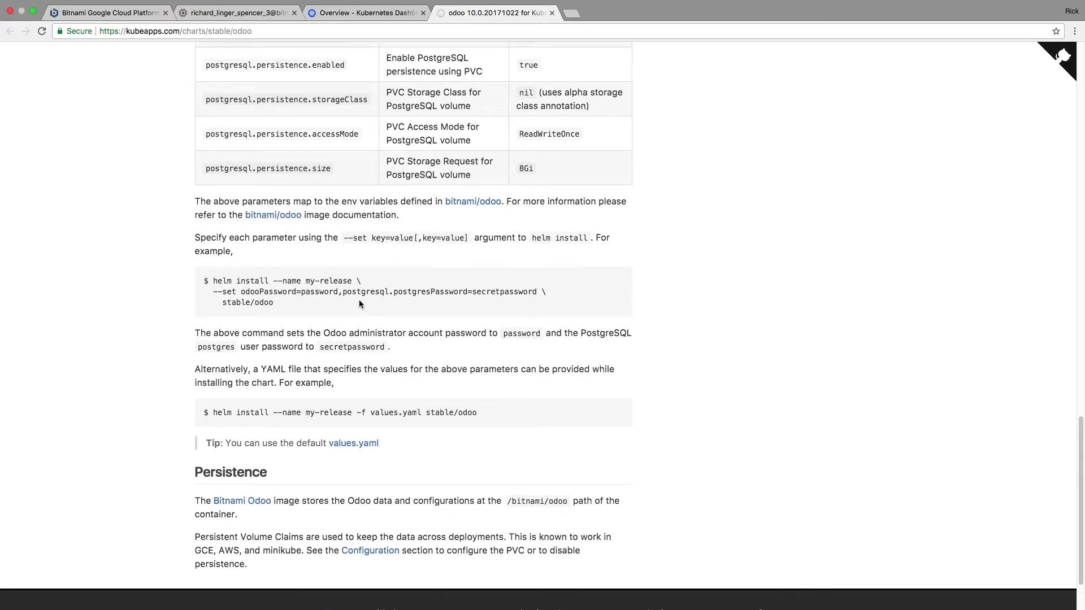
pyautogui.moveTo(241, 293); pyautogui.dragTo(338, 291)
pyautogui.press('super+c')
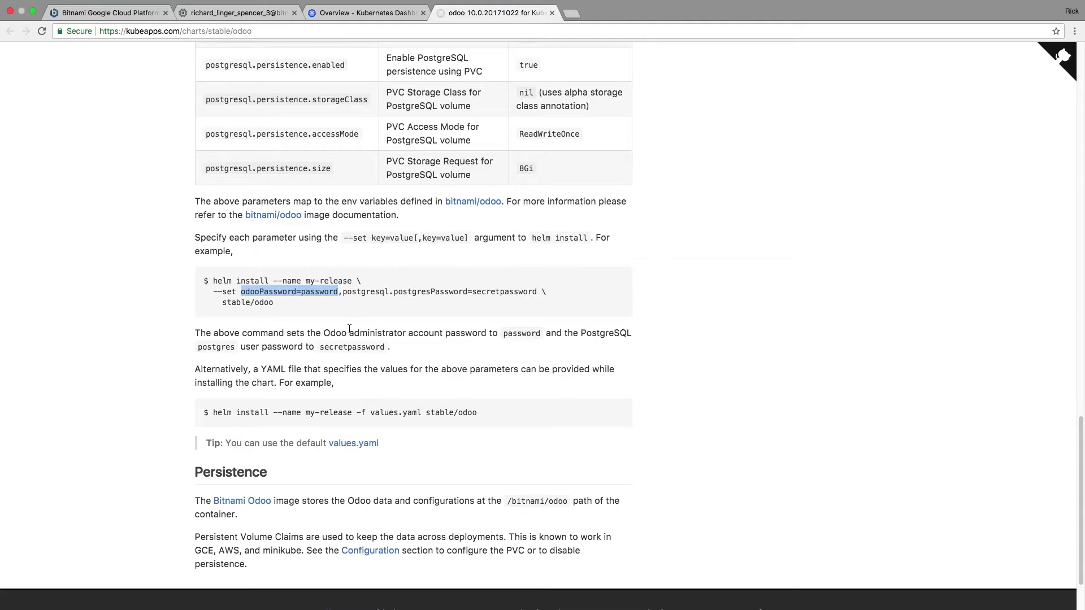
# - Run helm install --set with the copied odooPassword setting for the stable/odoo chart
pyautogui.click(214, 14)
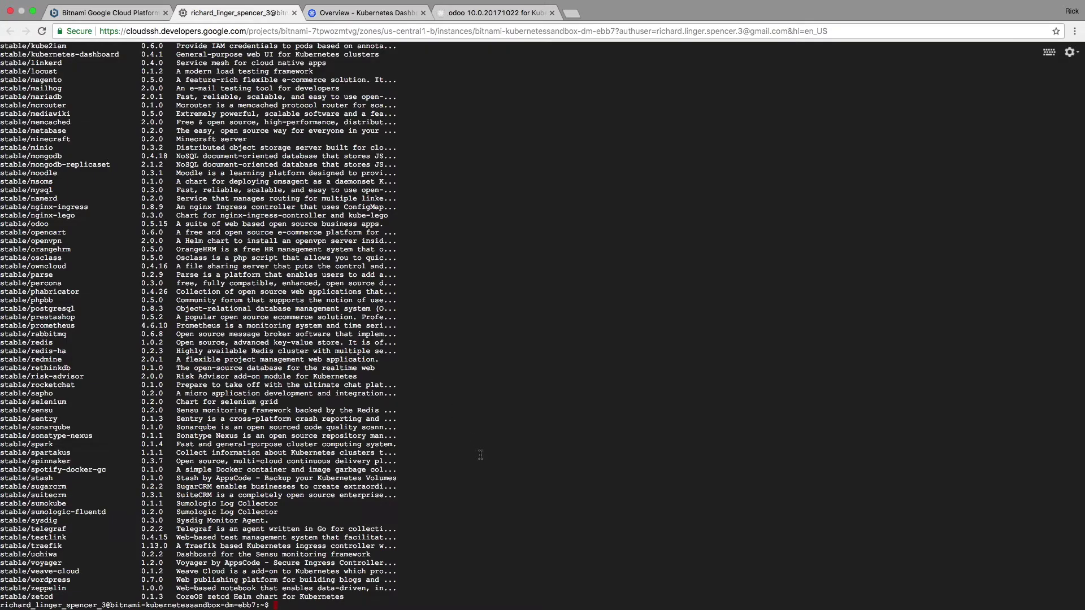
pyautogui.write('helm install')
pyautogui.click(345, 15)
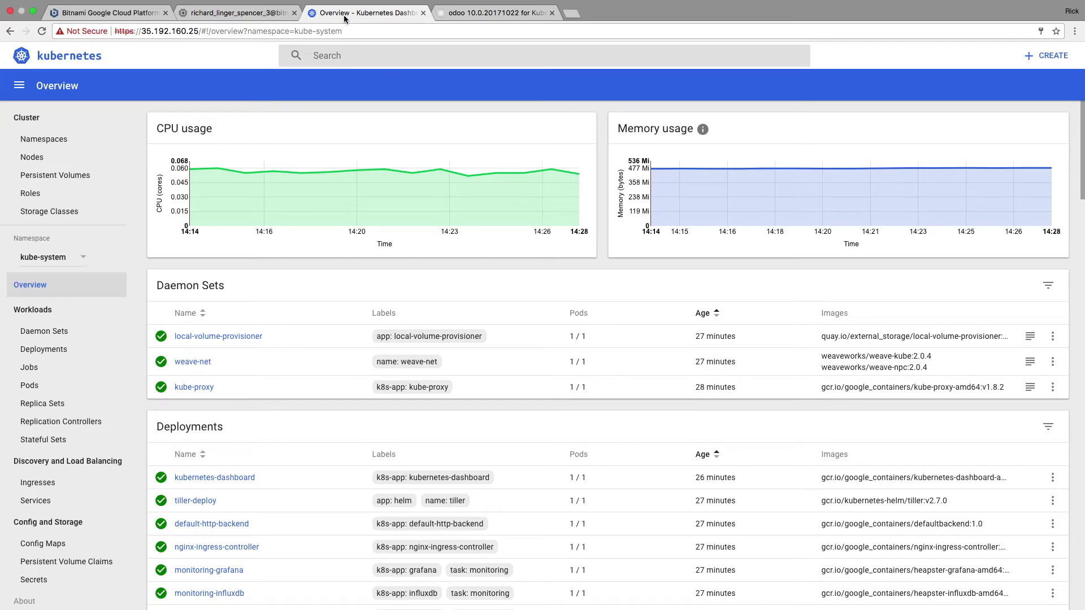
pyautogui.click(452, 13)
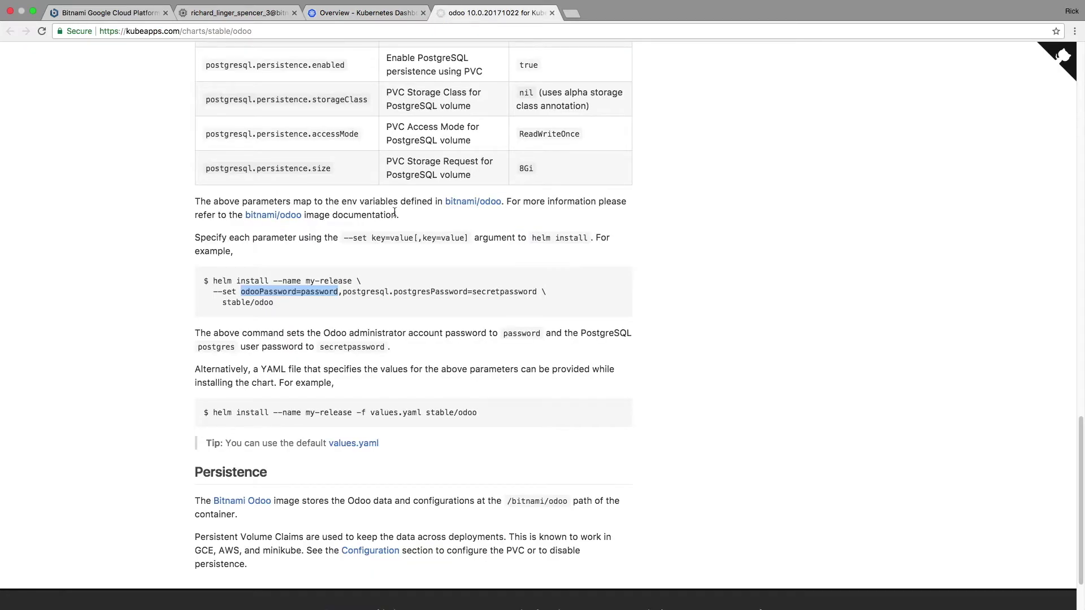
pyautogui.click(277, 304)
pyautogui.click(238, 16)
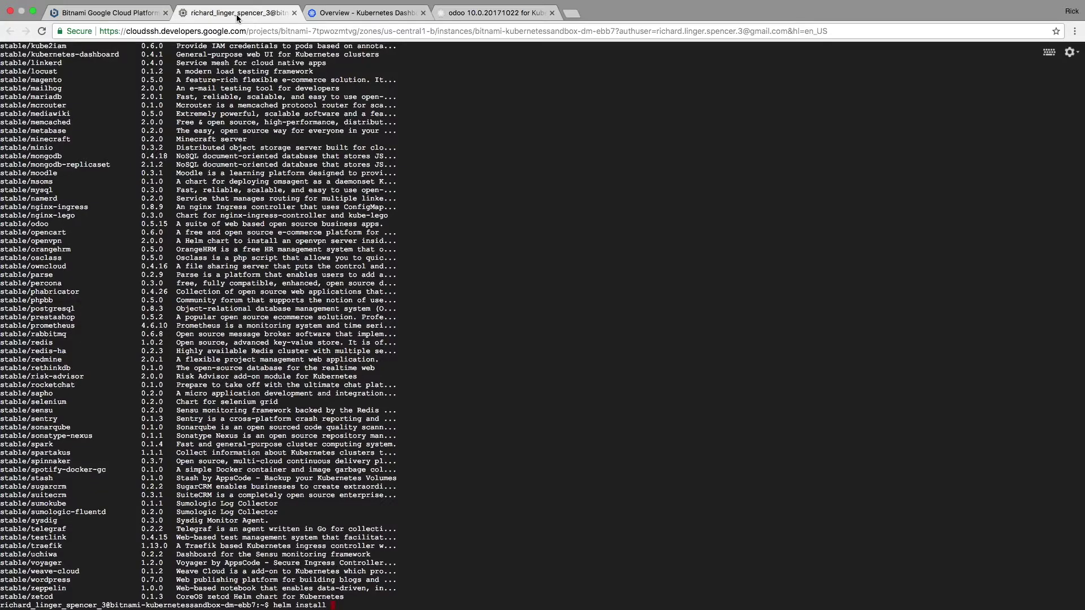
pyautogui.write('--set')
pyautogui.press('super+v')
pyautogui.write('stable/odoo')
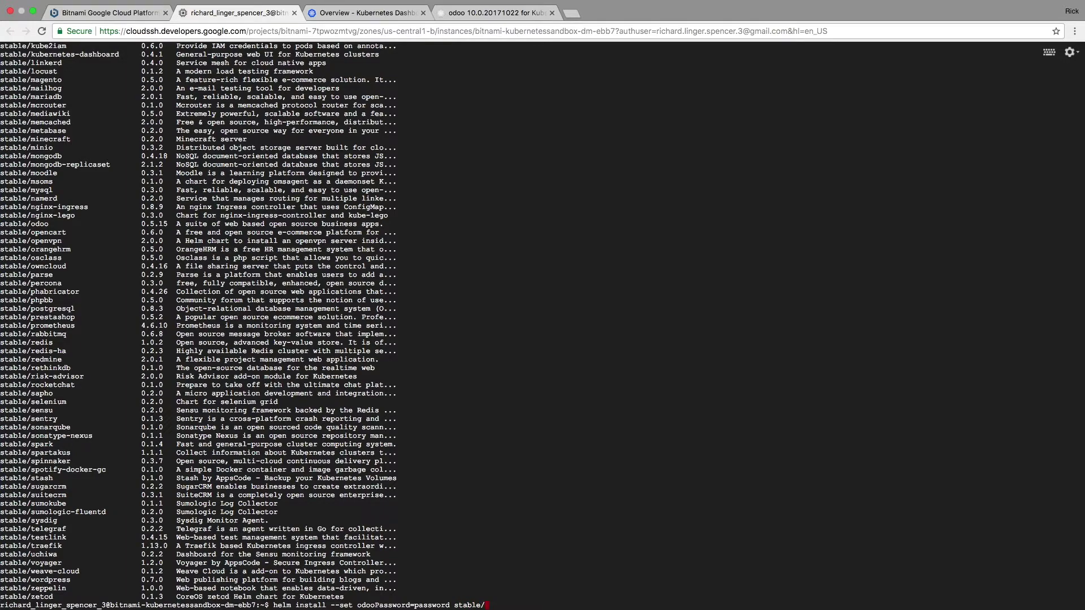
pyautogui.press('Return')
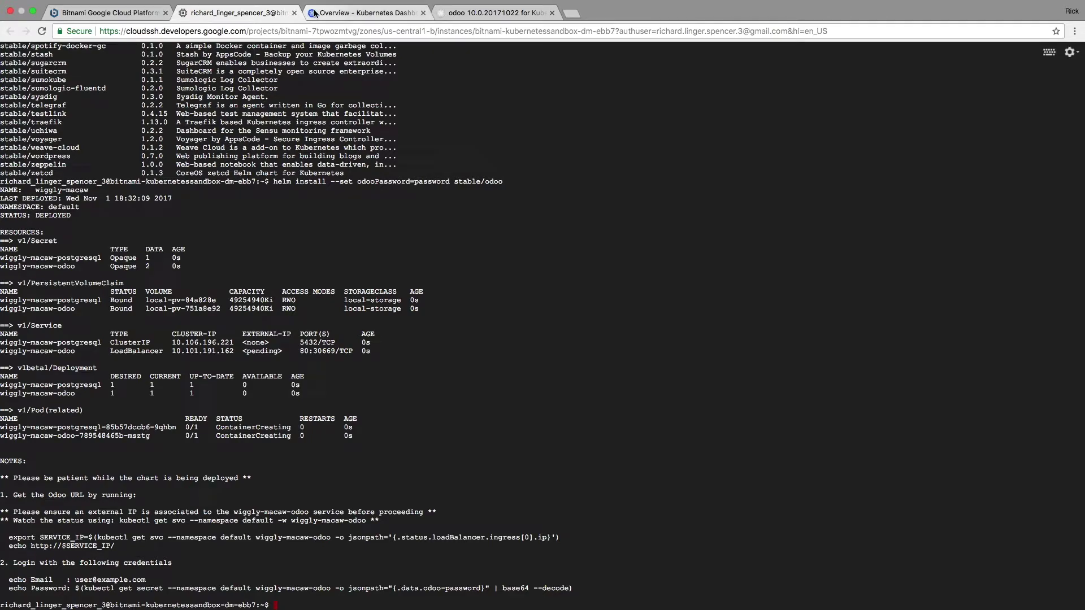
# - Switch the Dashboard's namespace selector to default to see the wiggly-macaw deployments
pyautogui.click(351, 12)
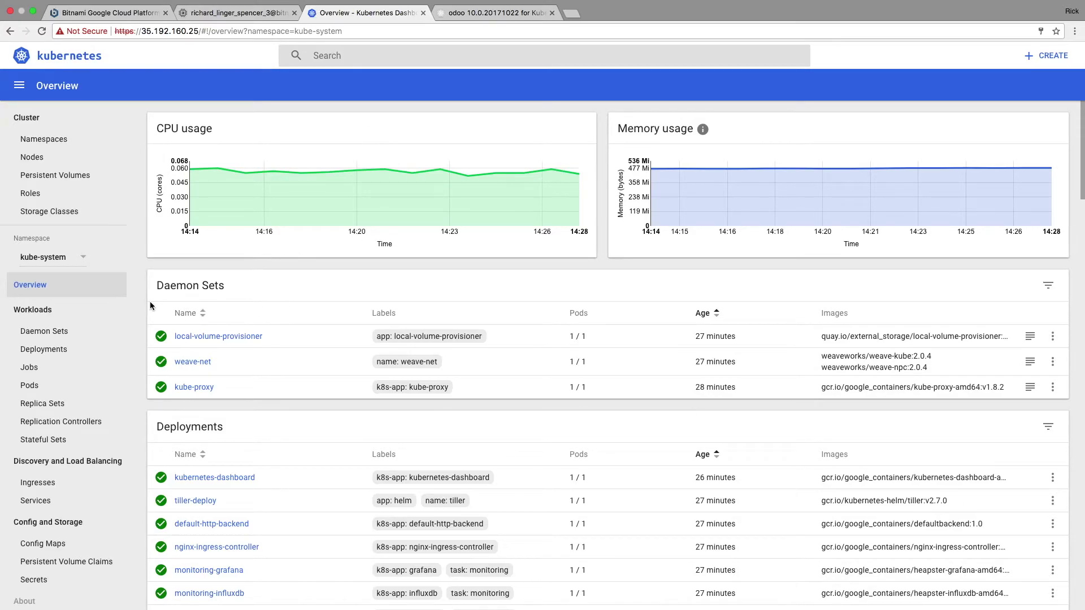
pyautogui.click(49, 259)
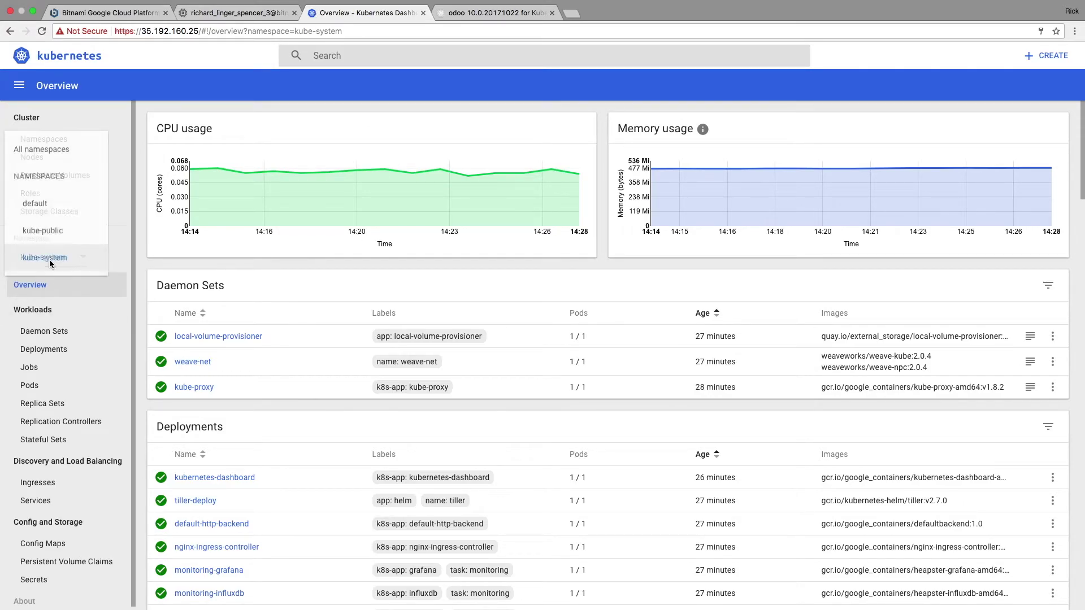
pyautogui.click(43, 203)
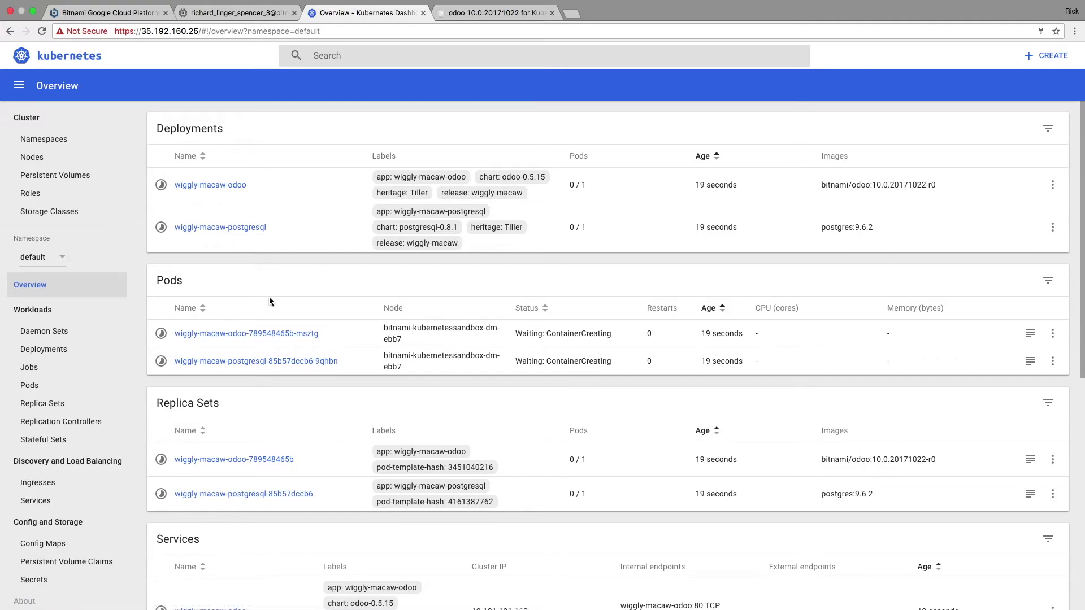
# - Refresh the overview repeatedly to track the Odoo pod's readiness-probe failure, then go back to the terminal
pyautogui.click(43, 31)
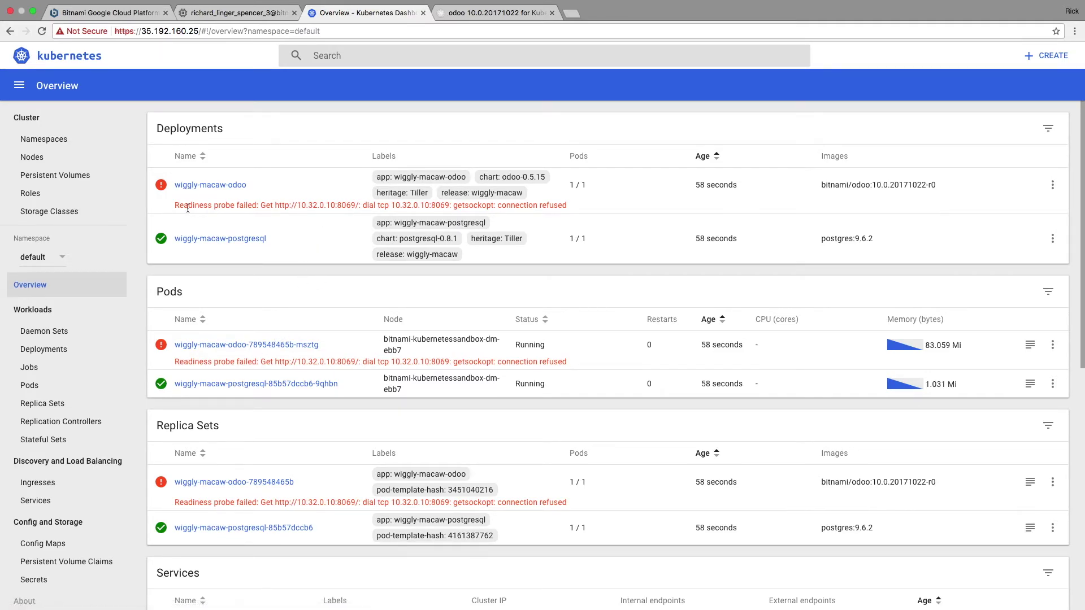
pyautogui.moveTo(173, 208); pyautogui.dragTo(571, 205)
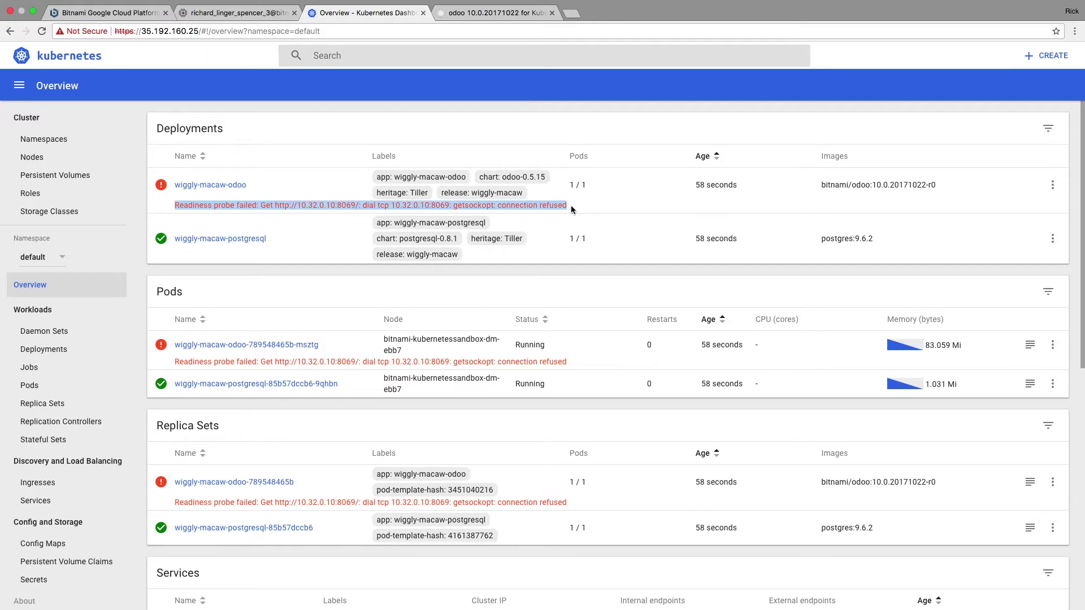
pyautogui.click(572, 205)
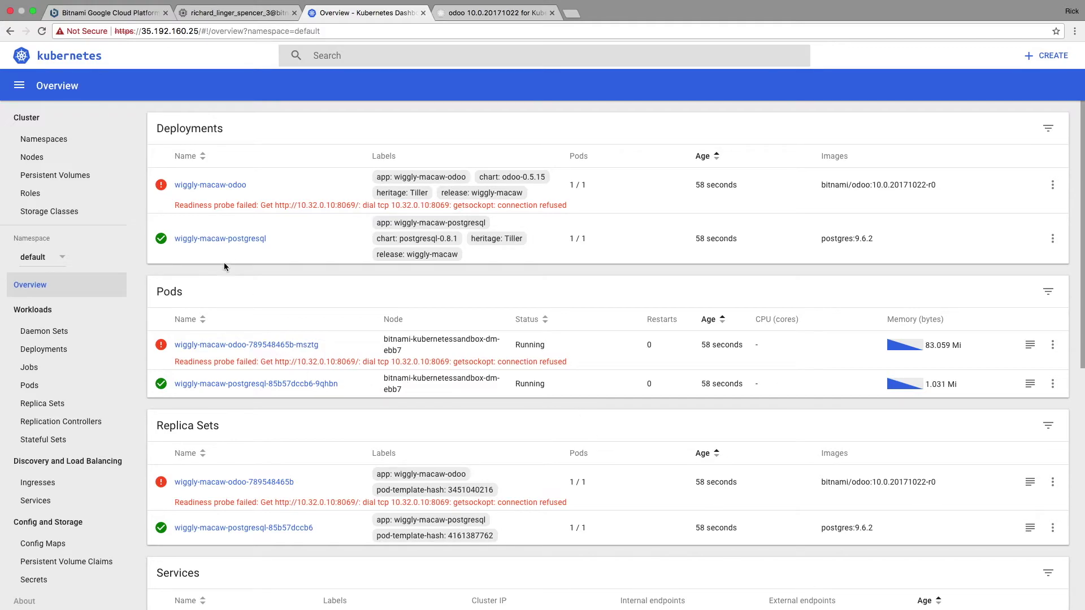
pyautogui.click(42, 31)
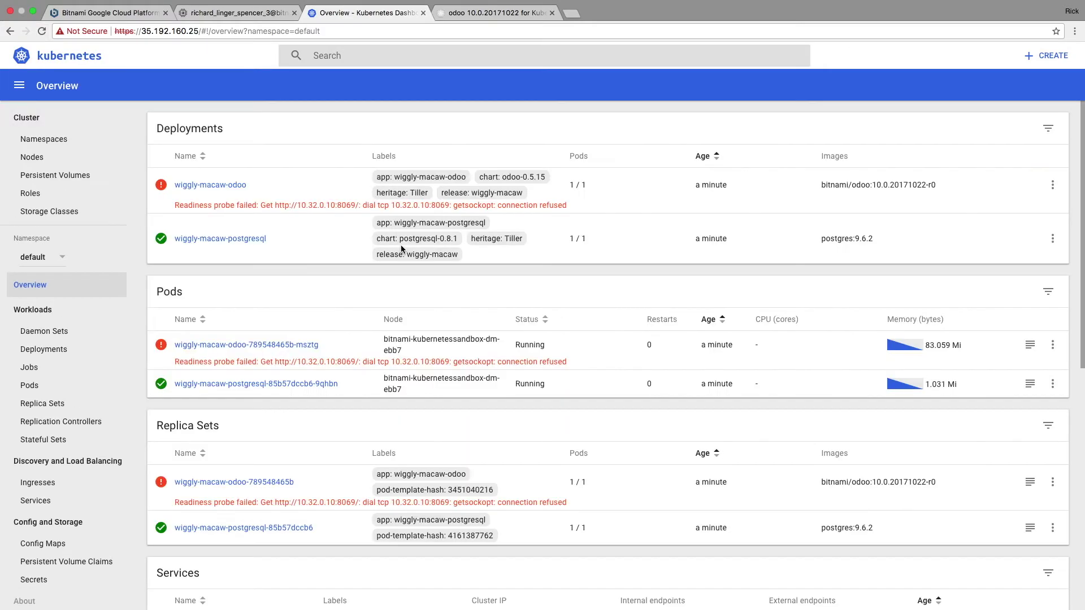
pyautogui.click(44, 33)
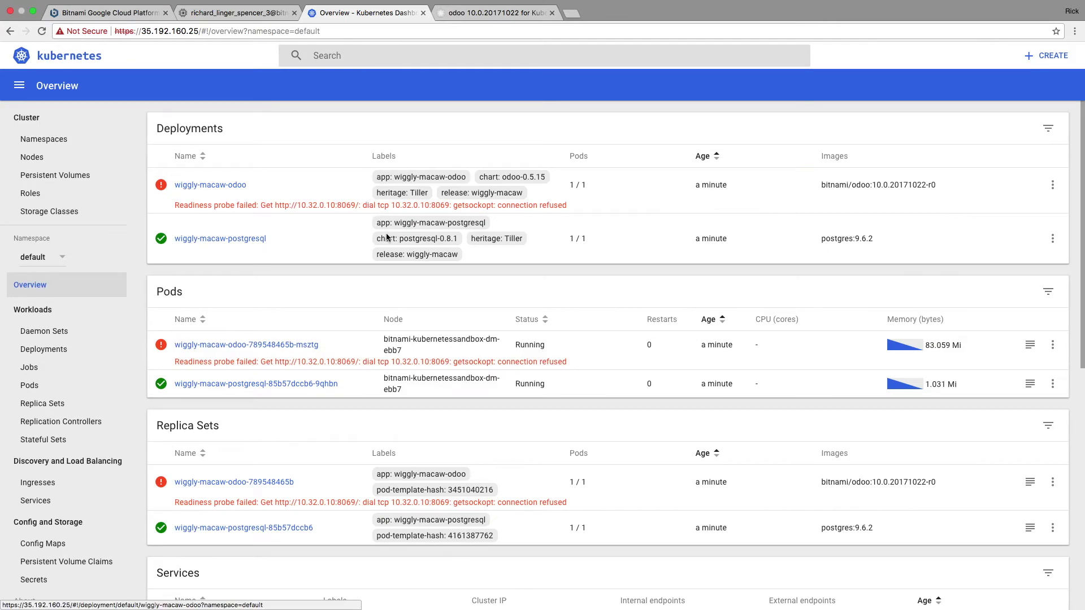
pyautogui.click(237, 13)
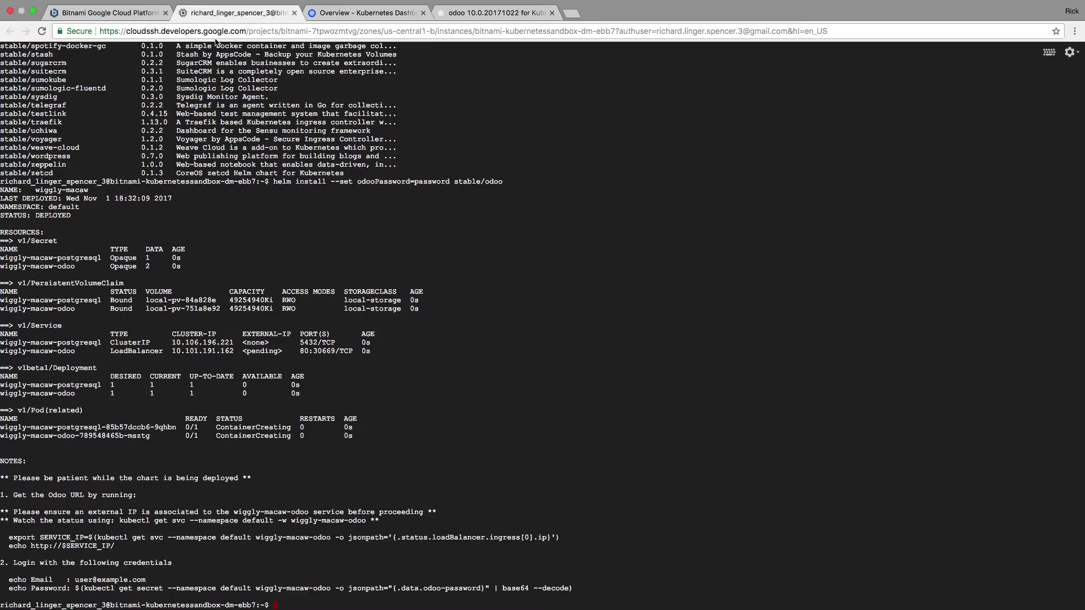
# - Run helm list and kubectl get services, then copy the wiggly-macaw-odoo LoadBalancer service row
pyautogui.write('helm list')
pyautogui.press('Return')
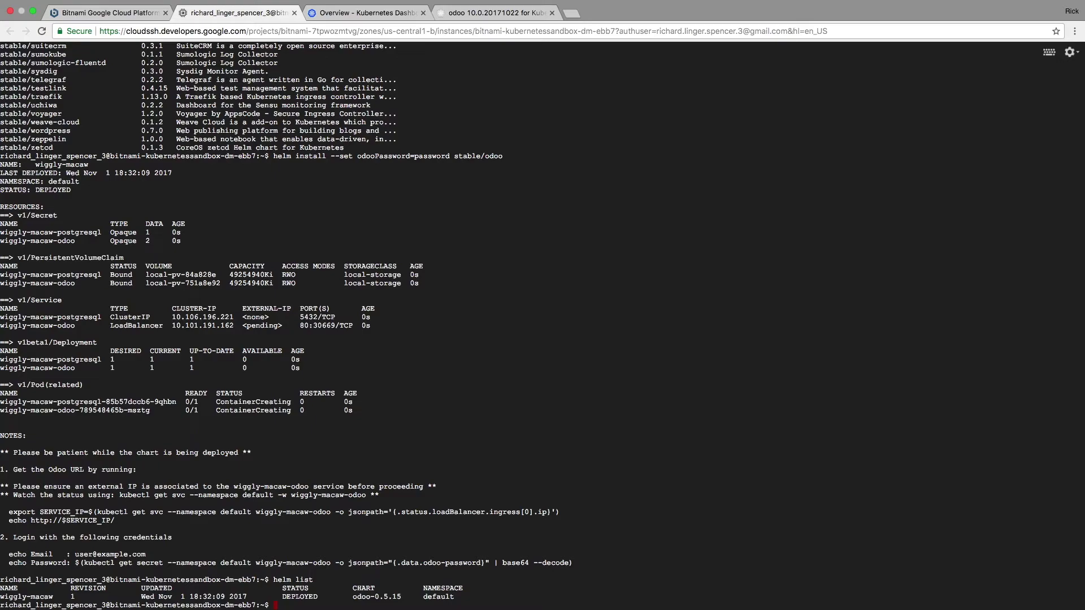
pyautogui.write('kubectl get services')
pyautogui.press('Return')
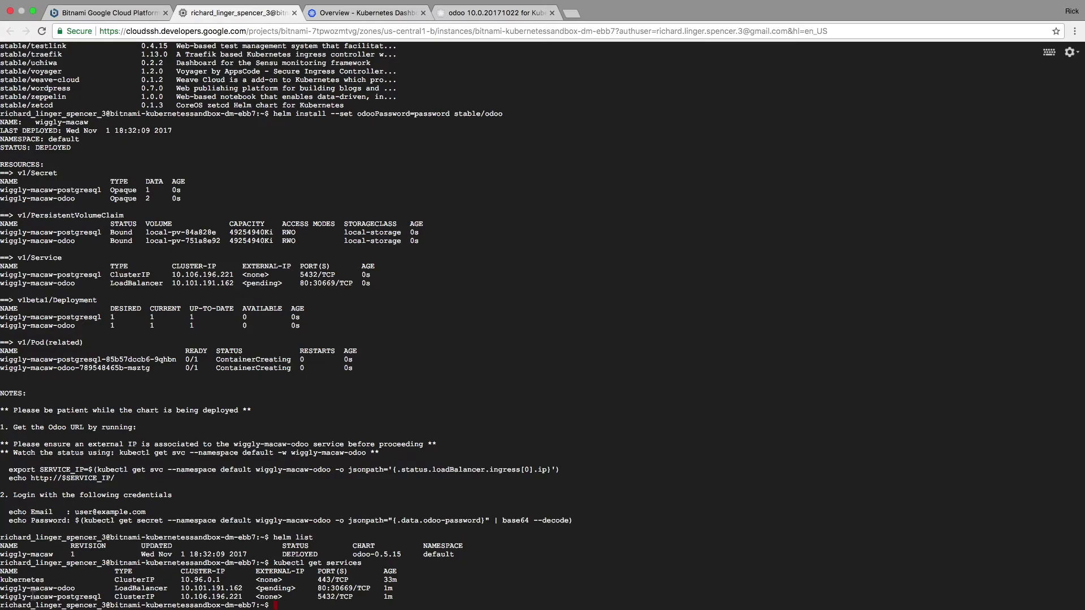
pyautogui.moveTo(402, 585); pyautogui.dragTo(1, 588)
pyautogui.press('super+c')
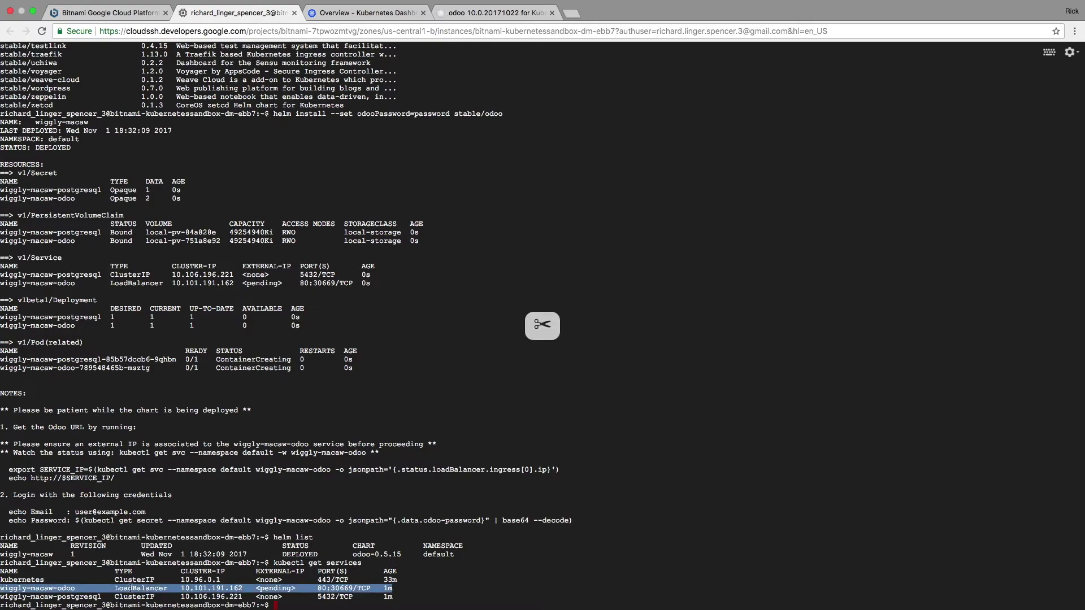
pyautogui.press('super+c')
pyautogui.press('super+c')
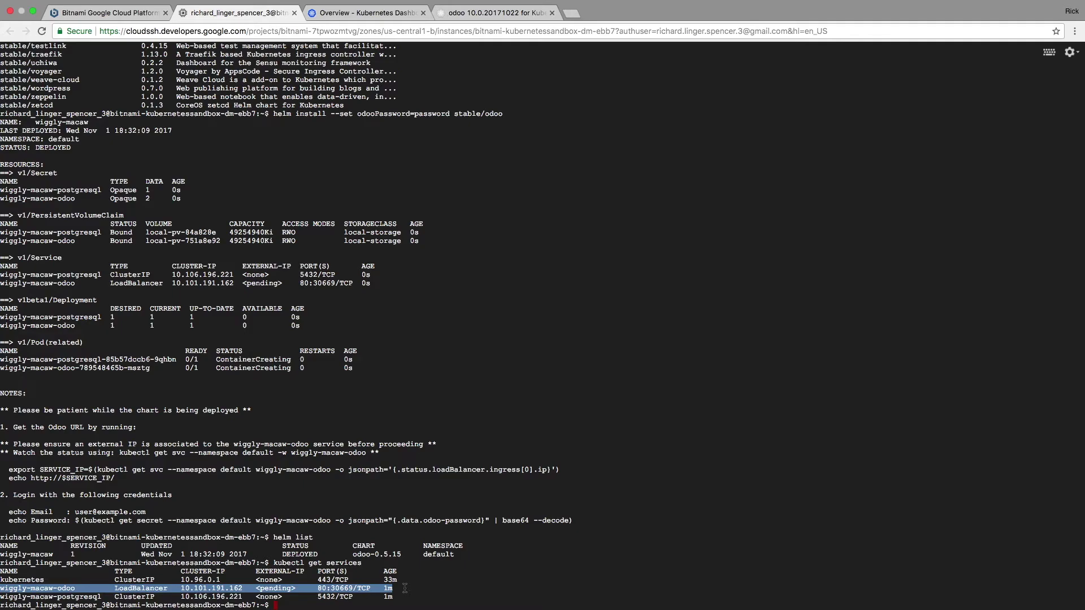
# - Refresh the Dashboard to confirm wiggly-macaw is healthy, copy the 35.192.160.25 address, and start a new tab
pyautogui.click(321, 21)
pyautogui.click(42, 31)
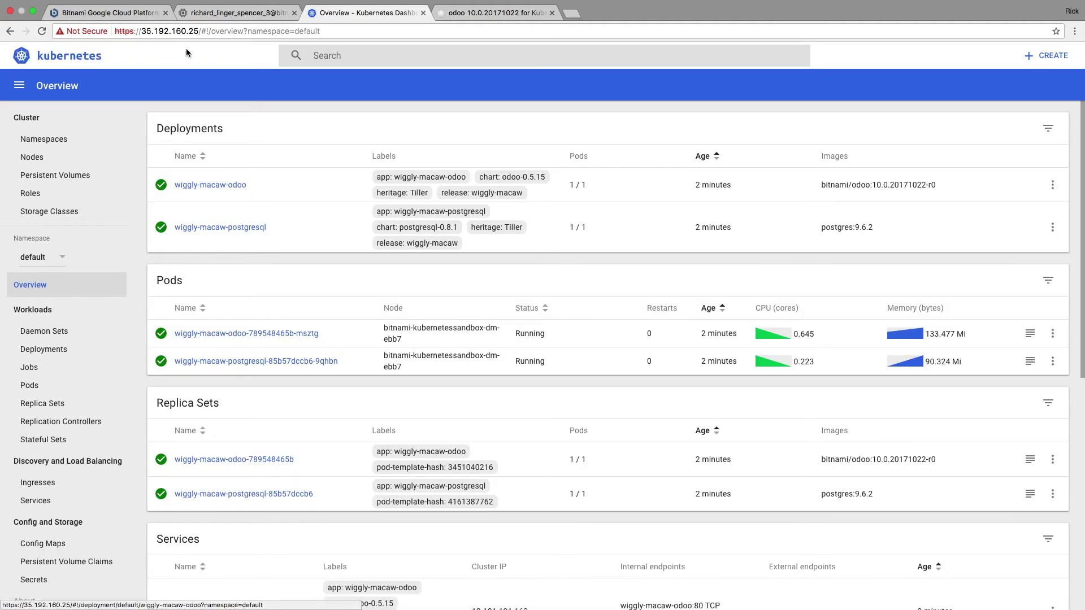
pyautogui.moveTo(199, 31); pyautogui.dragTo(142, 30)
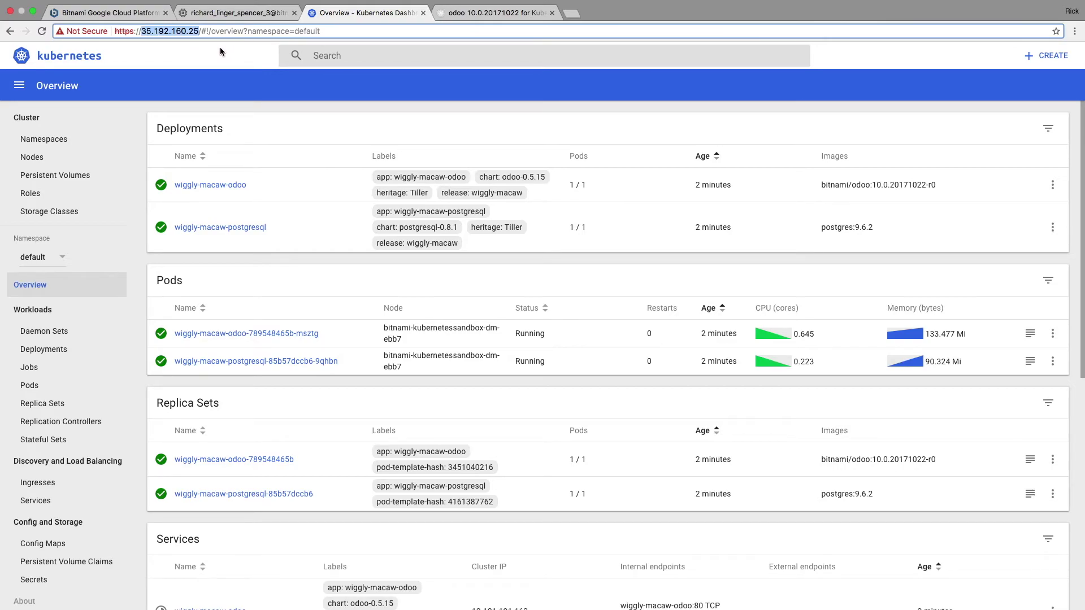
pyautogui.click(572, 15)
pyautogui.write('https://')
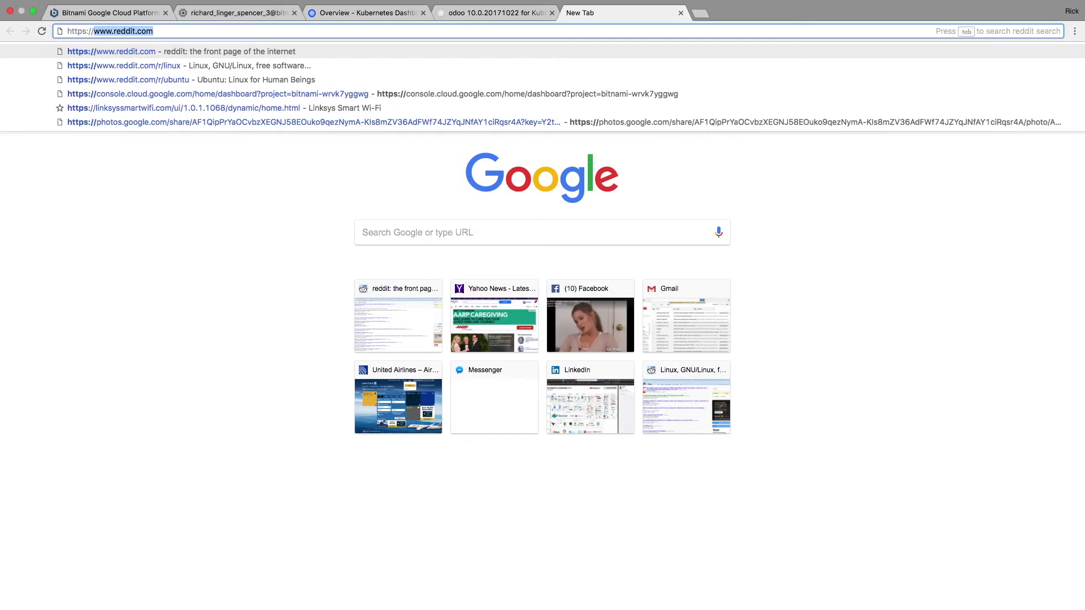
pyautogui.press('super+v')
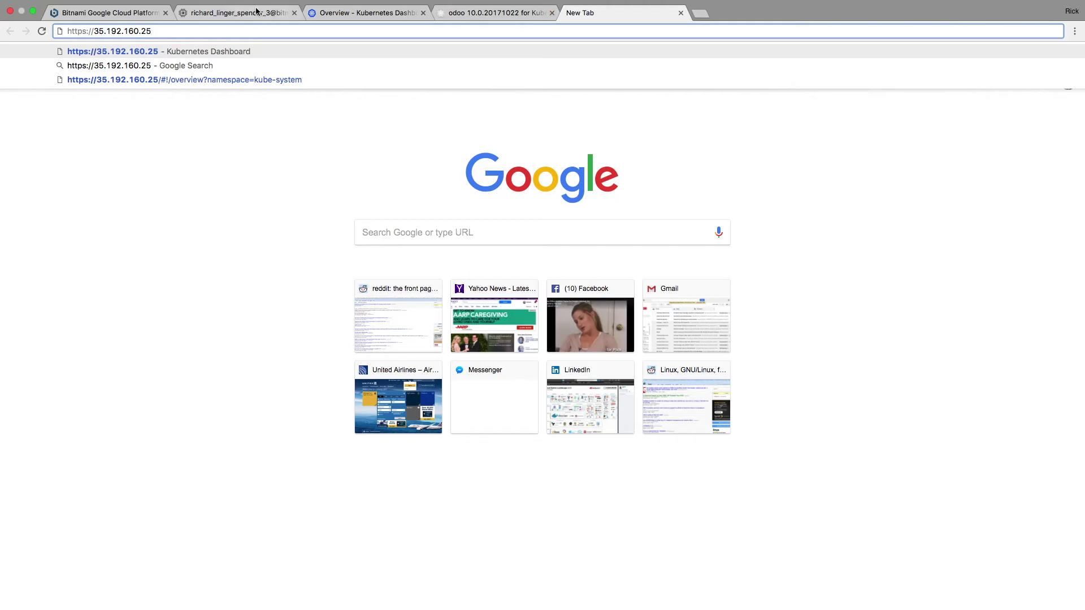
pyautogui.click(240, 13)
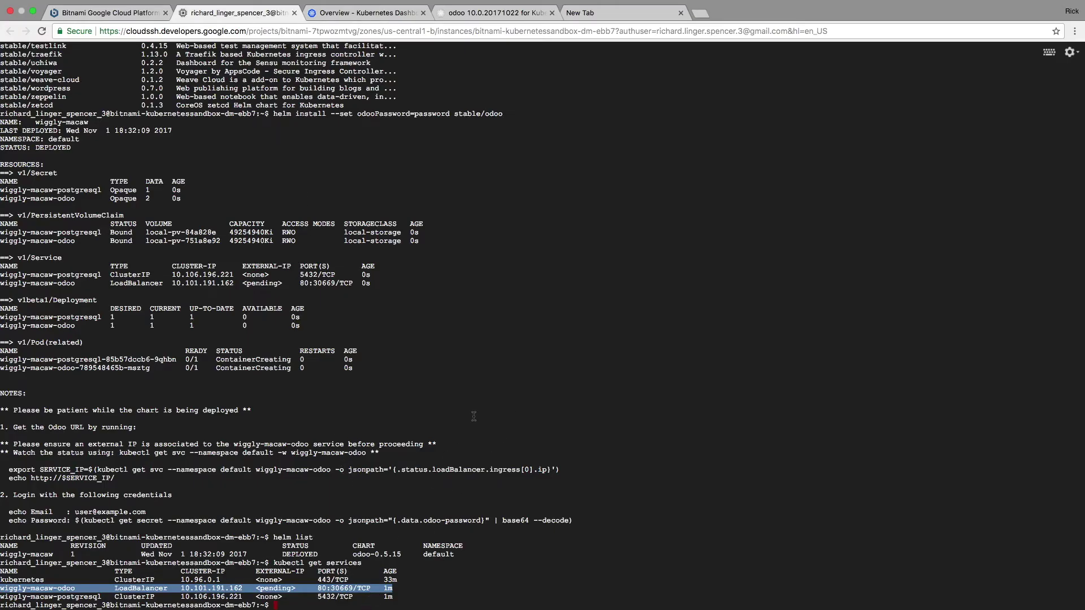
pyautogui.click(589, 12)
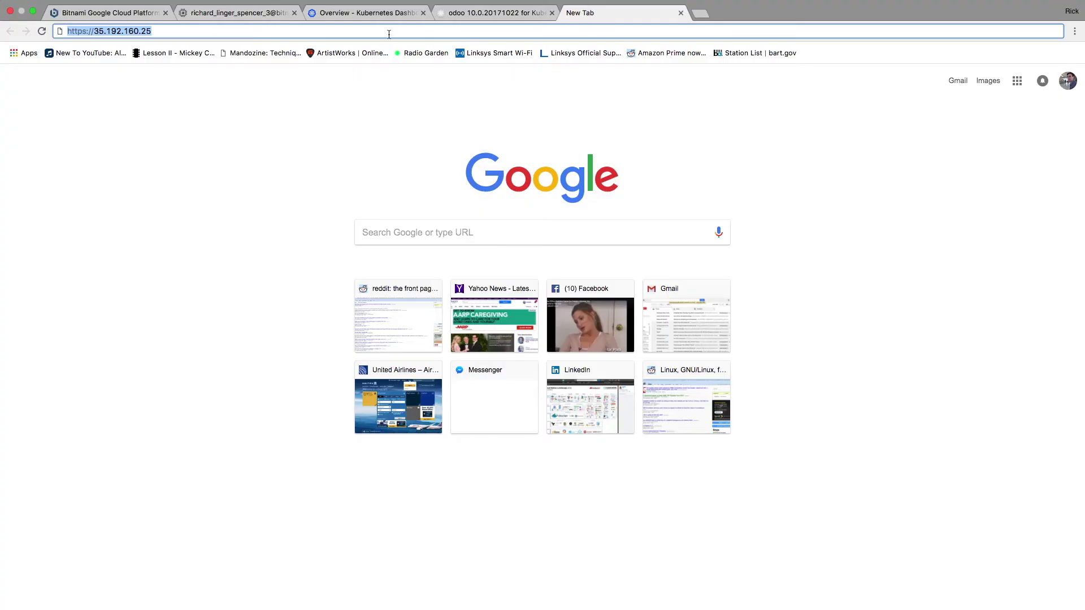
pyautogui.click(390, 32)
pyautogui.write(':3')
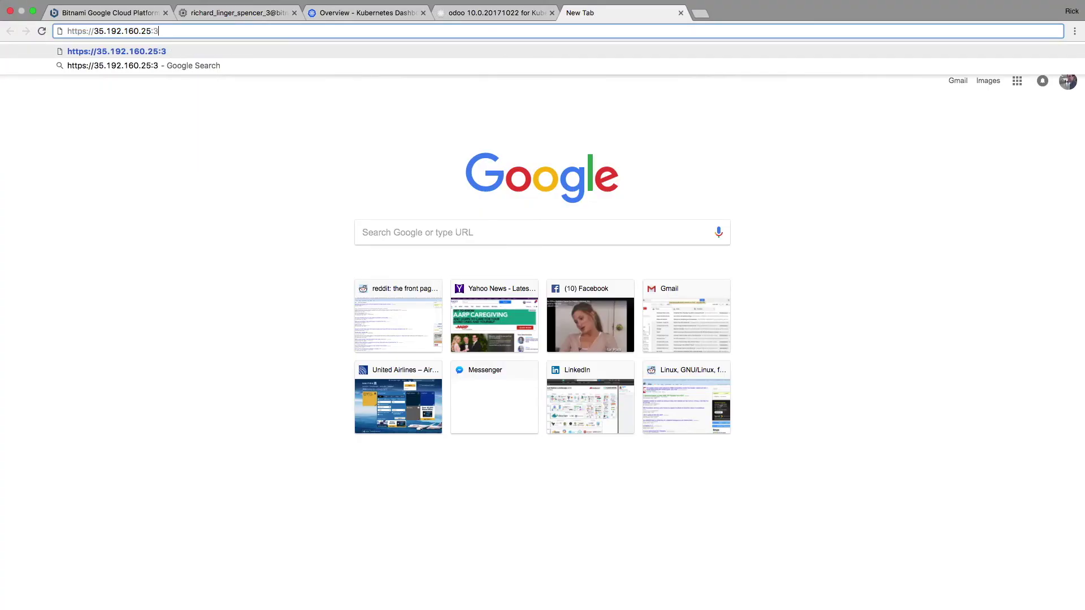
pyautogui.write('0669')
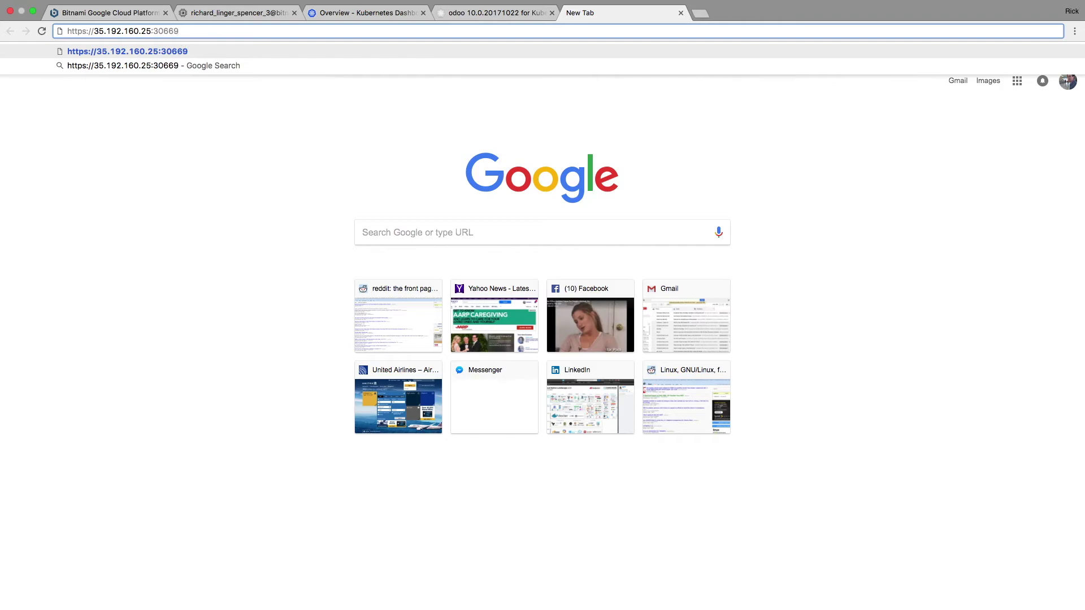
pyautogui.press('Return')
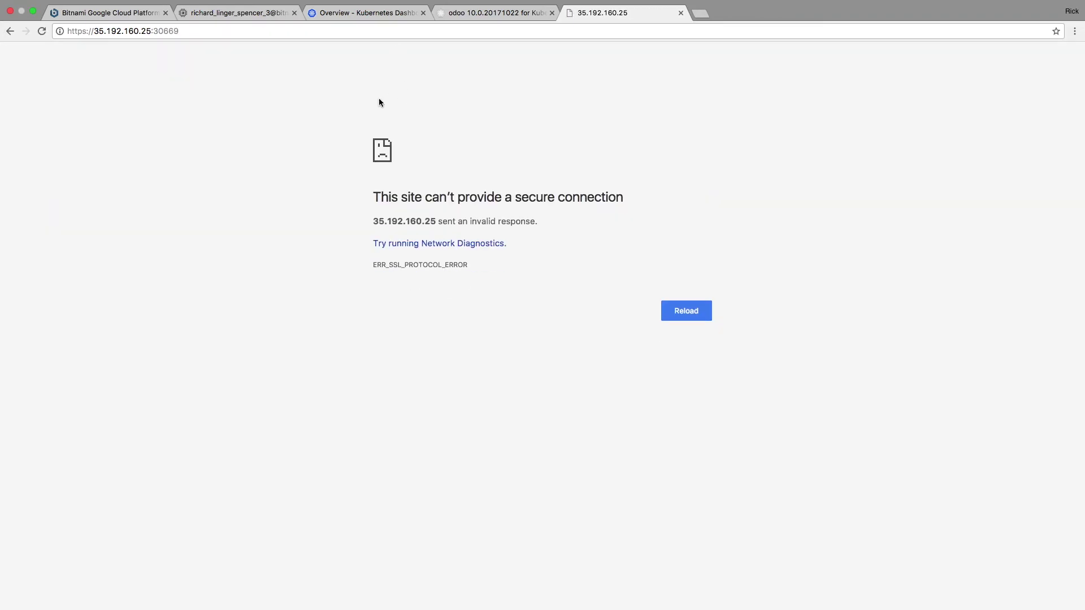
# - Retry the Odoo address over plain http after the SSL protocol error
pyautogui.click(233, 12)
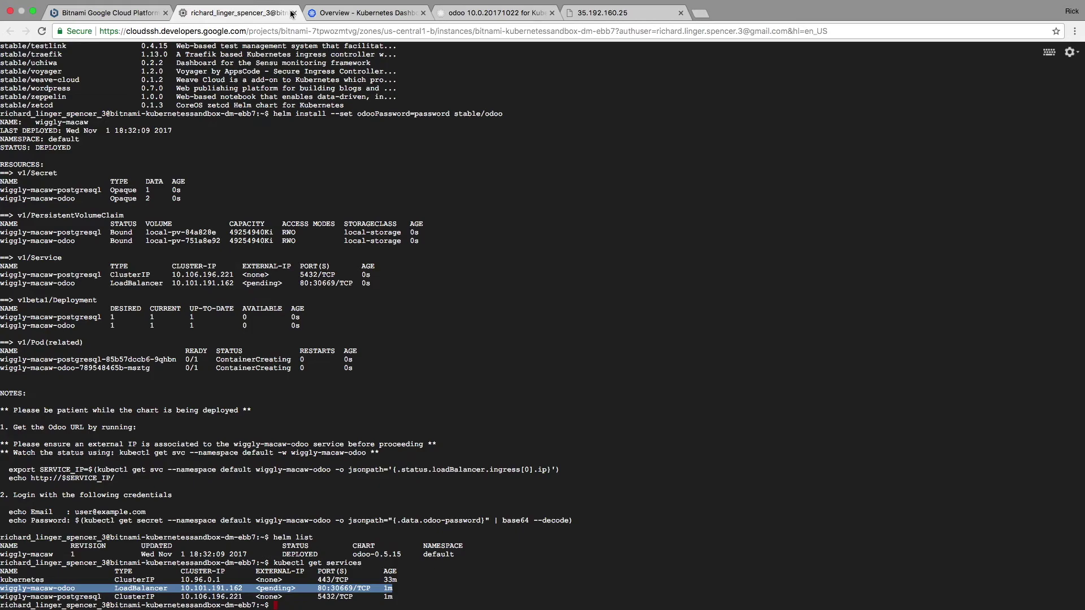
pyautogui.click(608, 28)
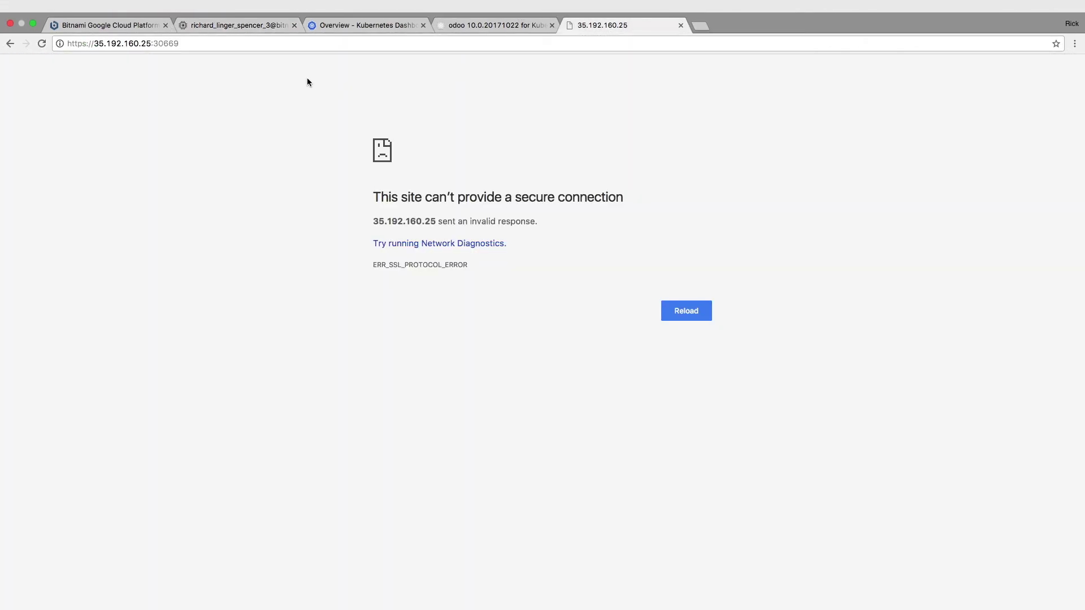
pyautogui.click(87, 31)
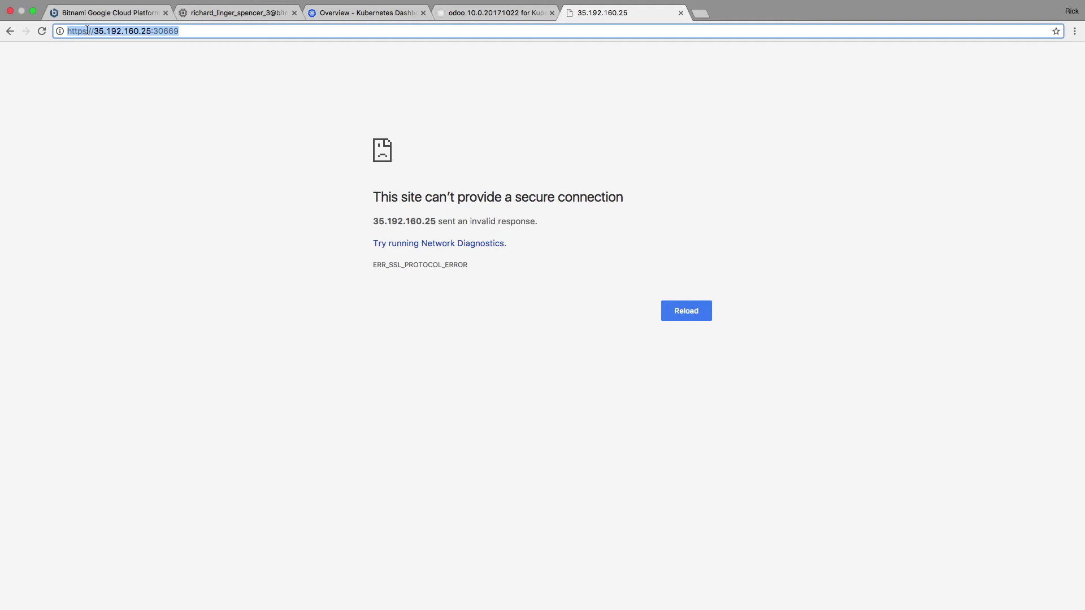
pyautogui.click(84, 31)
pyautogui.press('BackSpace')
pyautogui.press('Return')
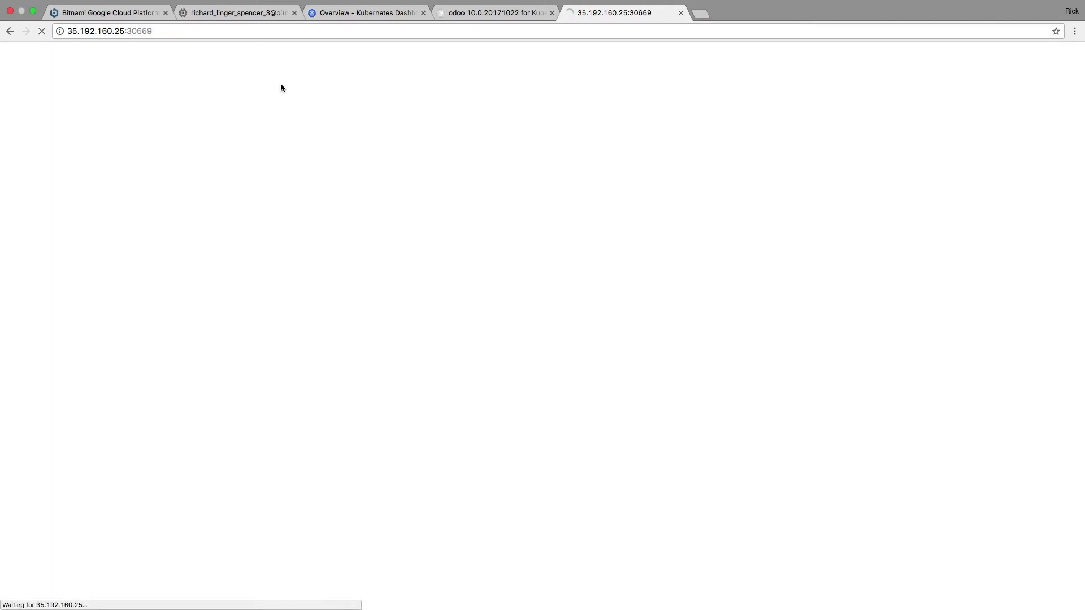
# - Look up the chart's default Odoo login credentials on the Kubeapps page
pyautogui.click(242, 12)
pyautogui.click(334, 14)
pyautogui.click(589, 13)
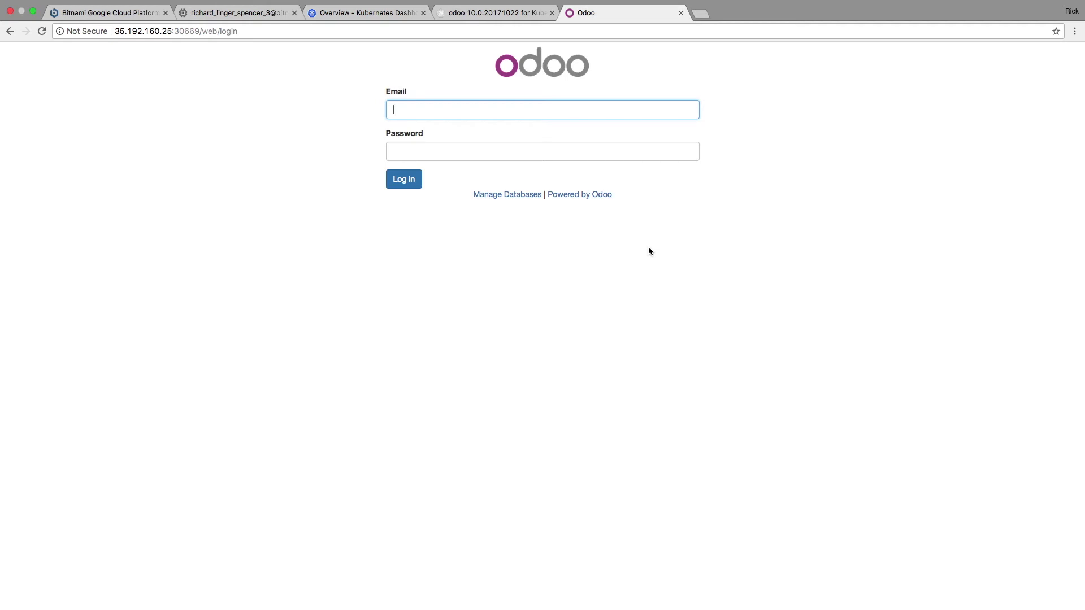
pyautogui.click(486, 13)
pyautogui.scroll(10, 466, 288)
pyautogui.scroll(4, 468, 295)
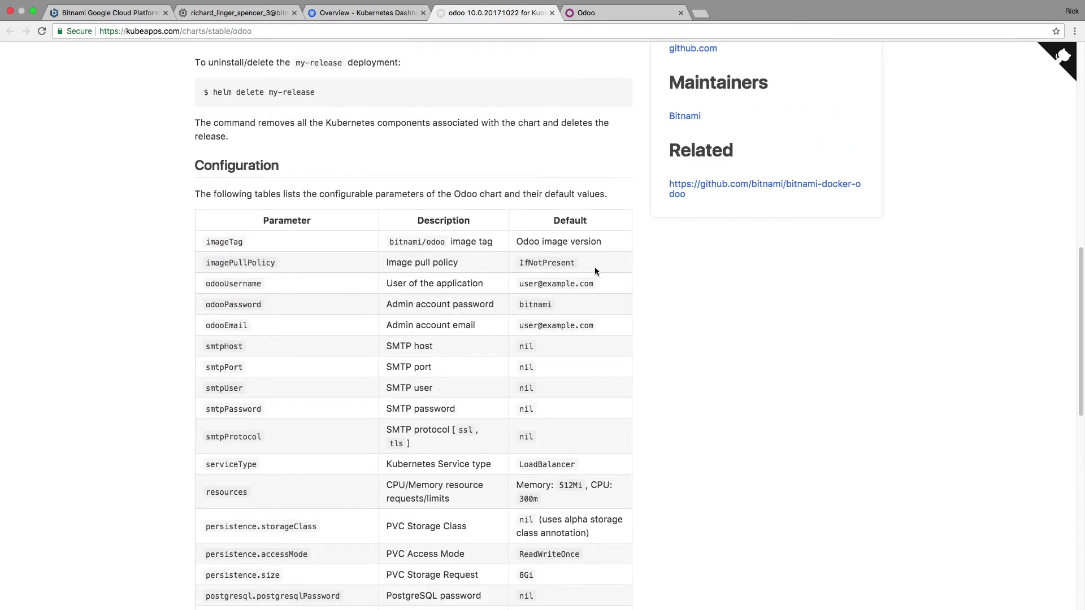
pyautogui.click(593, 12)
# - Log in to Odoo with the default admin e-mail and password, declining Chrome's save-password offer
pyautogui.write('user')
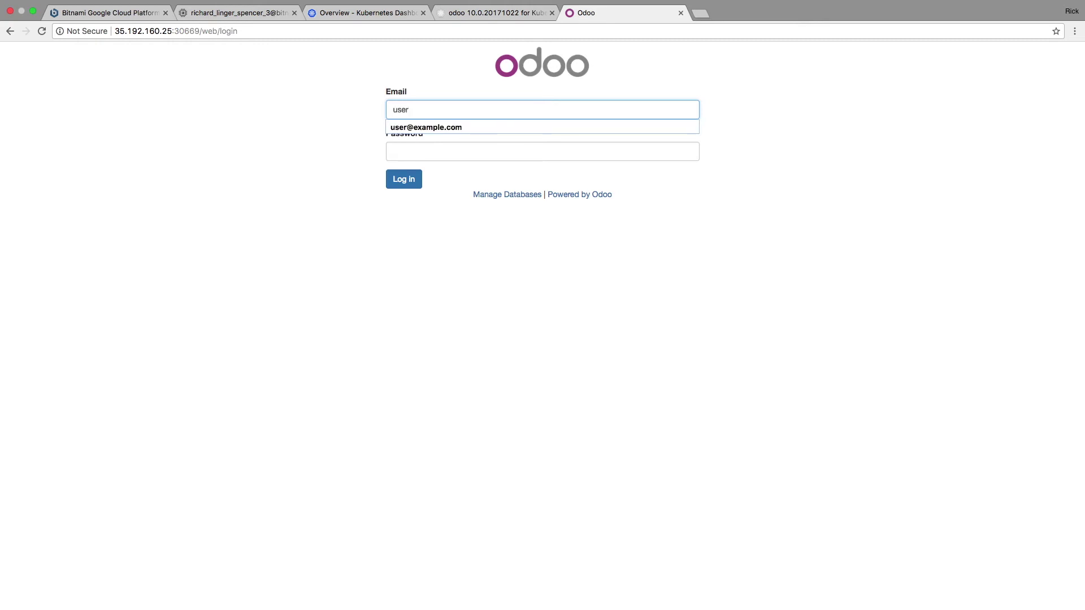
pyautogui.press('Down')
pyautogui.press('Tab')
pyautogui.write('••••••••')
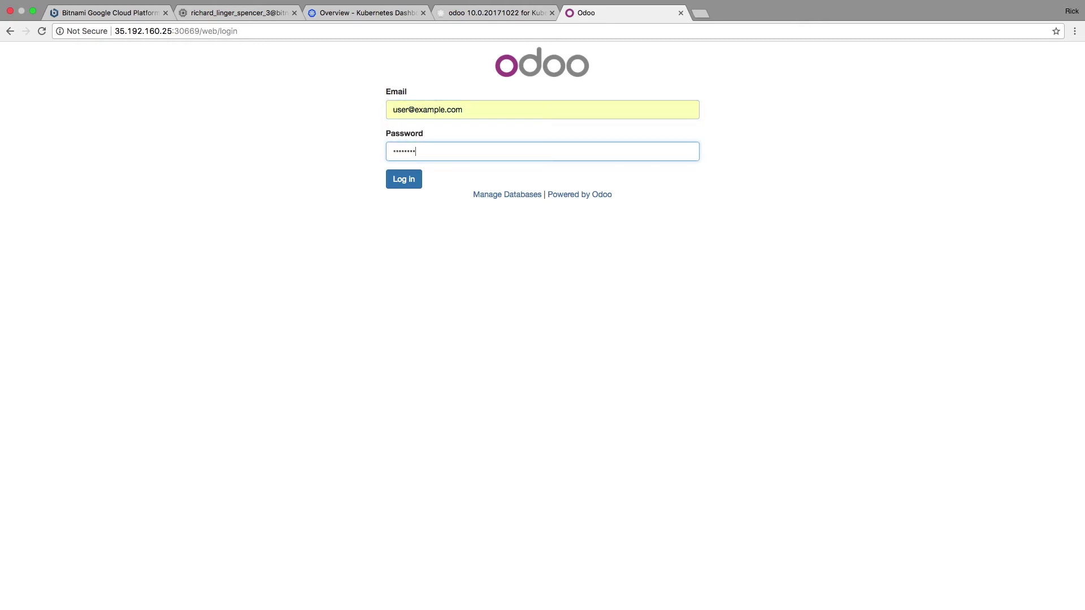
pyautogui.click(408, 181)
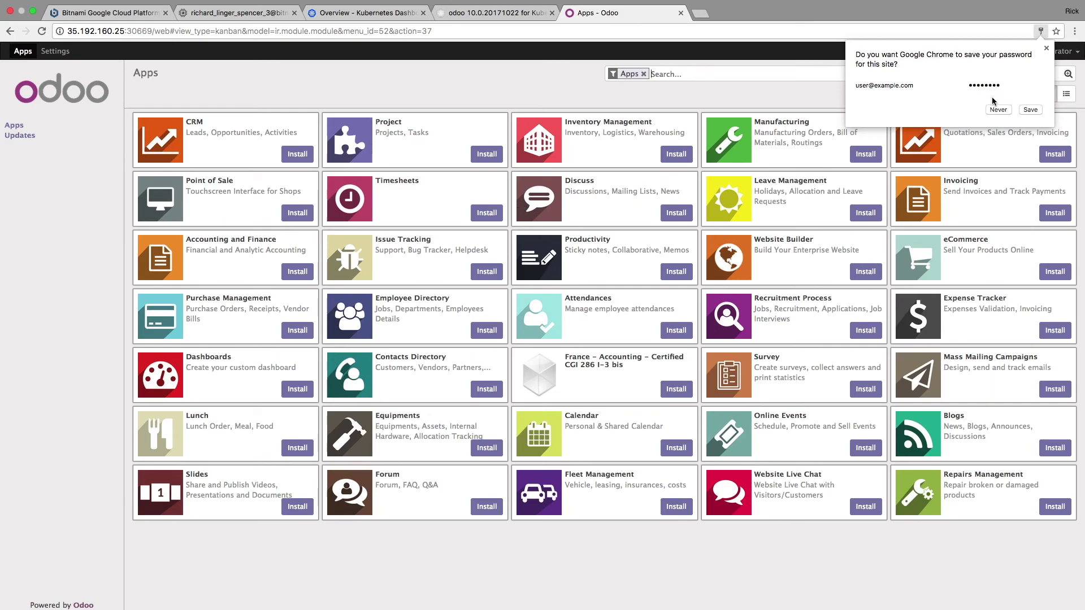
pyautogui.click(994, 110)
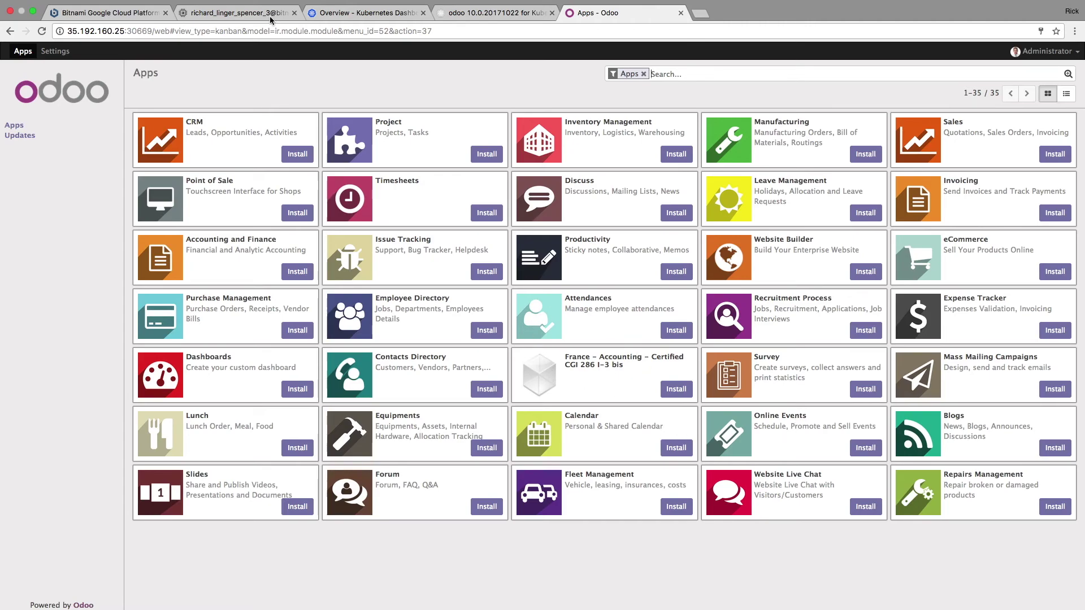
pyautogui.click(333, 12)
# - Inspect the wiggly-macaw-odoo pod's details and events, then go to the Bitnami Launchpad VM page
pyautogui.scroll(-2, 337, 263)
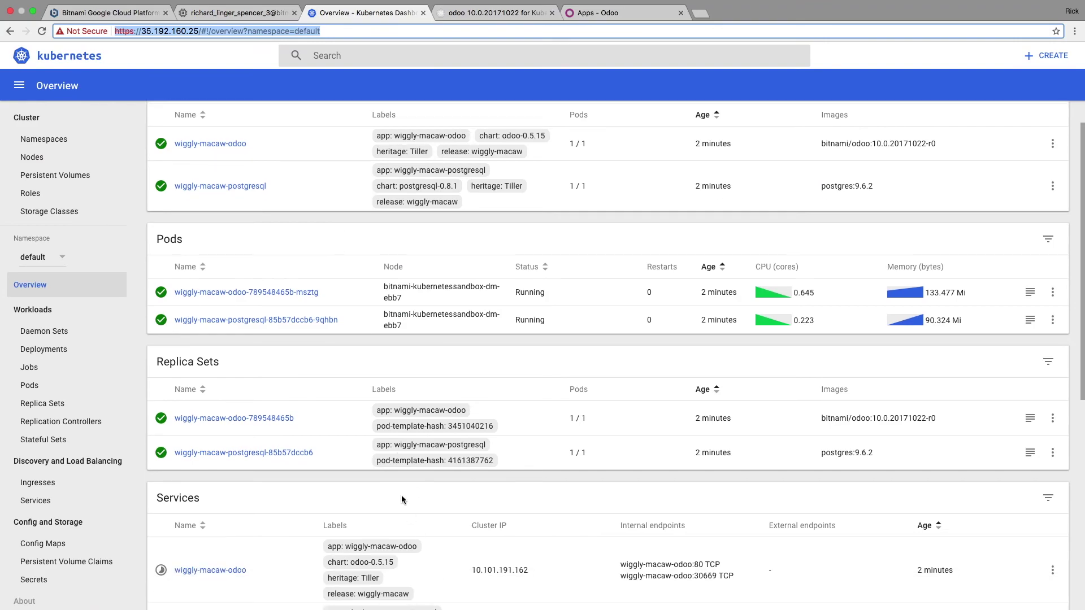
pyautogui.scroll(1, 387, 499)
pyautogui.click(264, 328)
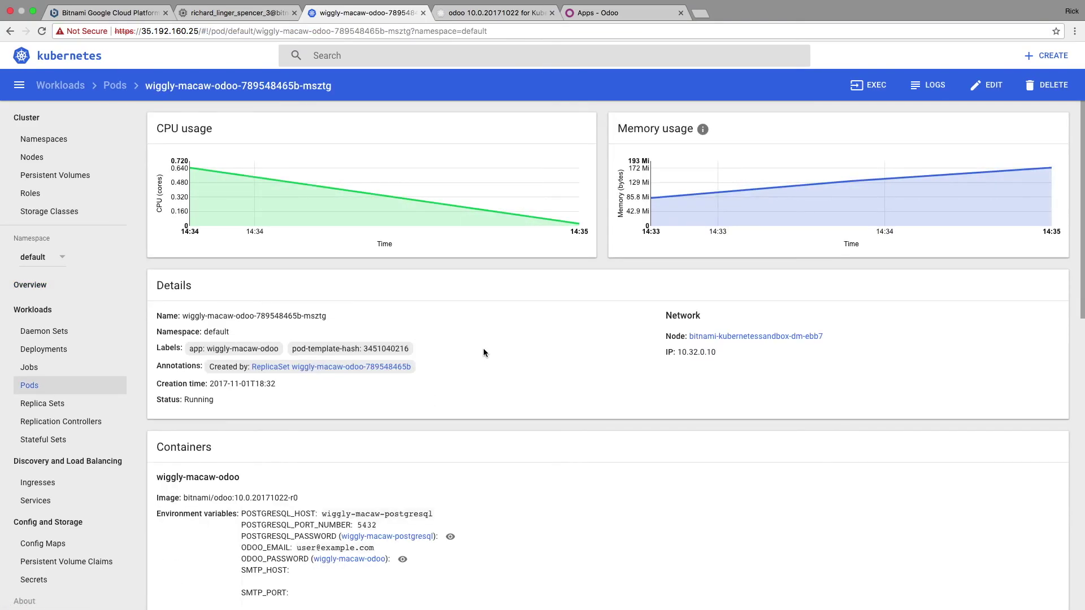
pyautogui.scroll(-2, 446, 282)
pyautogui.scroll(-8, 447, 279)
pyautogui.scroll(-7, 466, 281)
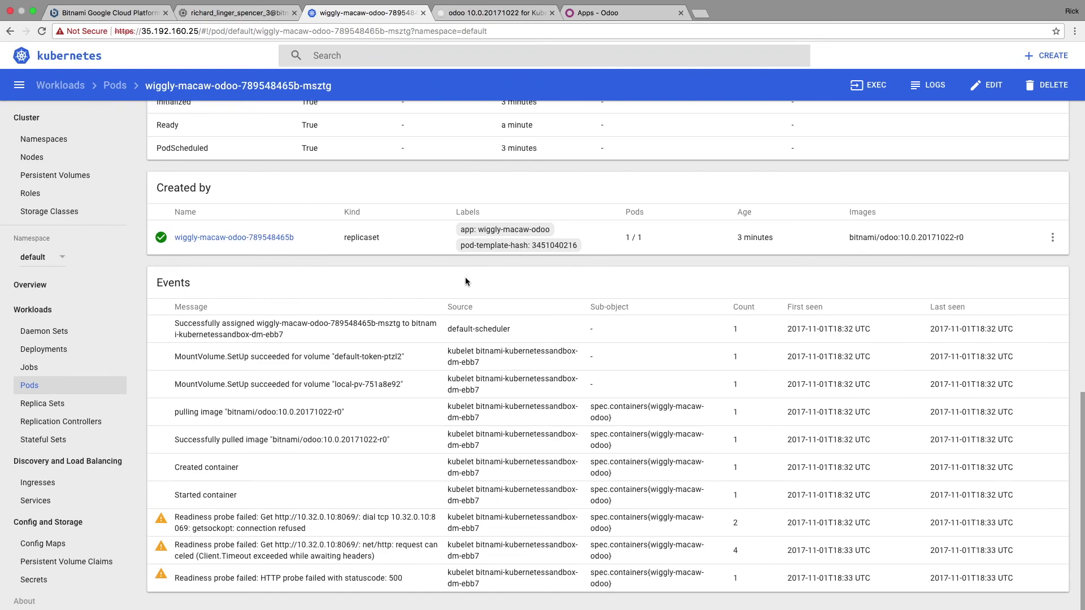
pyautogui.scroll(9, 322, 554)
pyautogui.scroll(7, 326, 530)
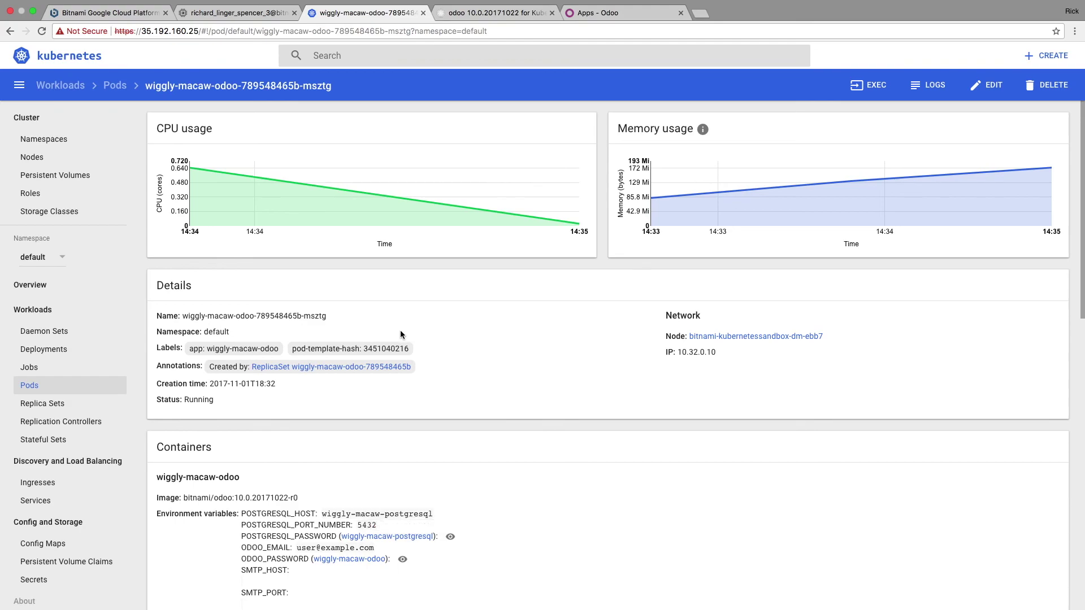
pyautogui.click(103, 14)
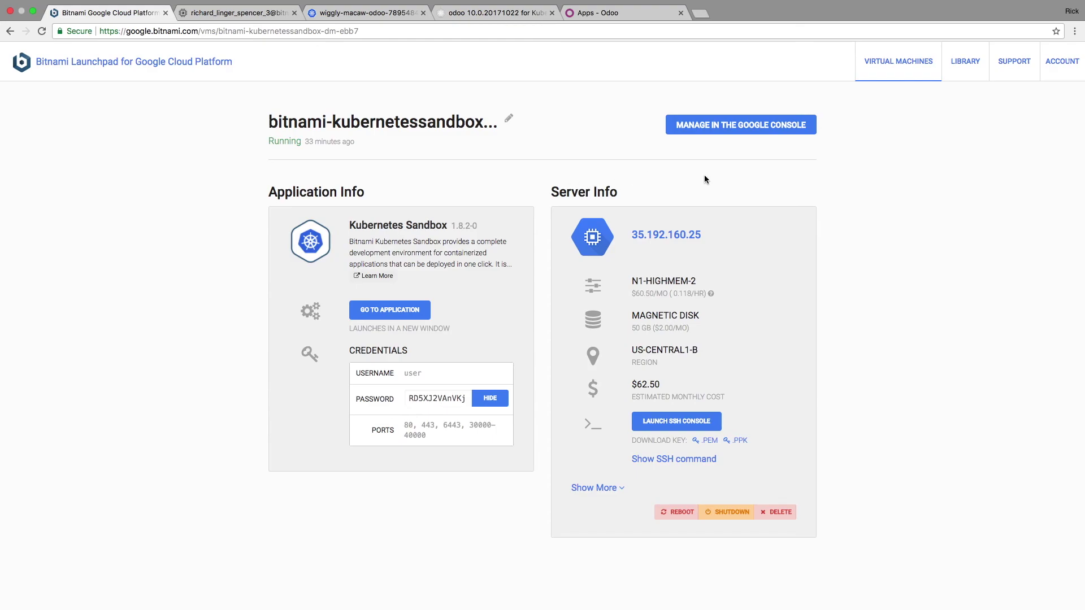
# - Open the bitnami-kubernetessandbox-dm-ebb7 VM's details via MANAGE IN THE GOOGLE CONSOLE
pyautogui.click(716, 125)
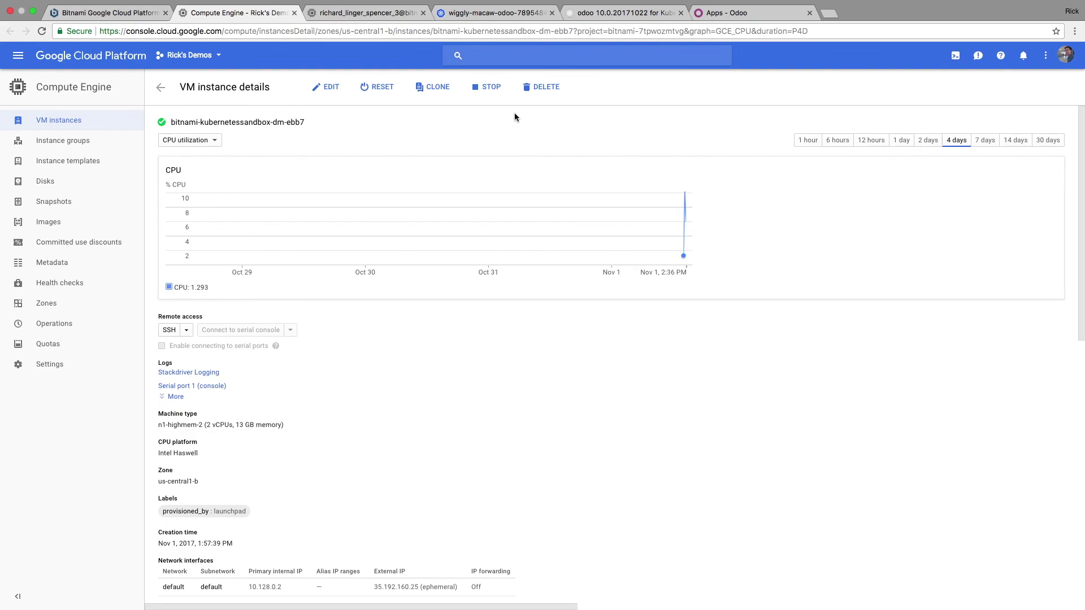
# - Delete the bitnami-kubernetessandbox-dm-ebb7 VM instance and its boot disk
pyautogui.click(552, 88)
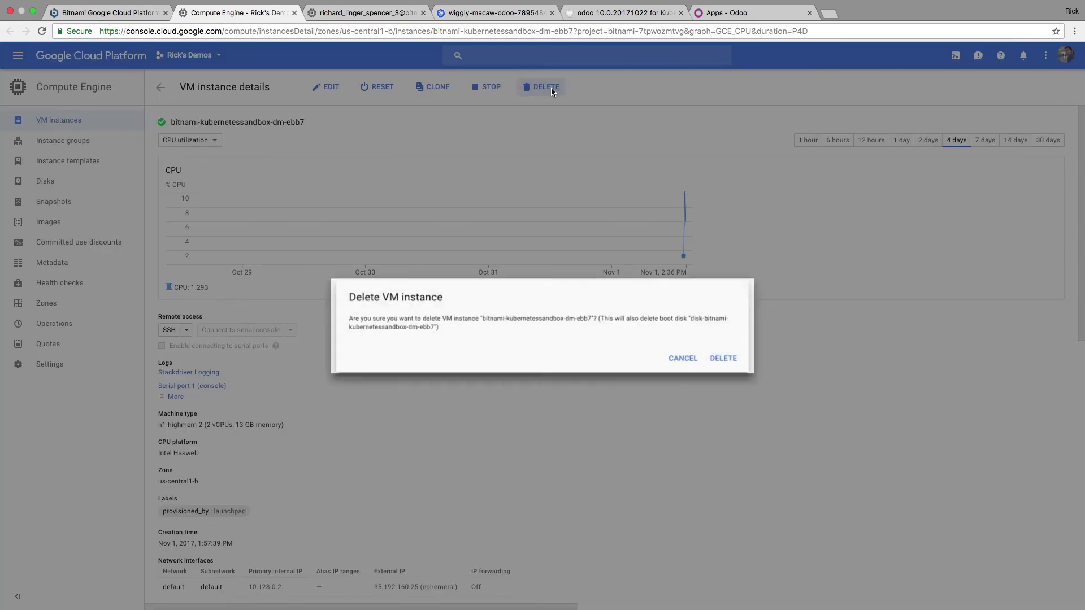
pyautogui.click(733, 360)
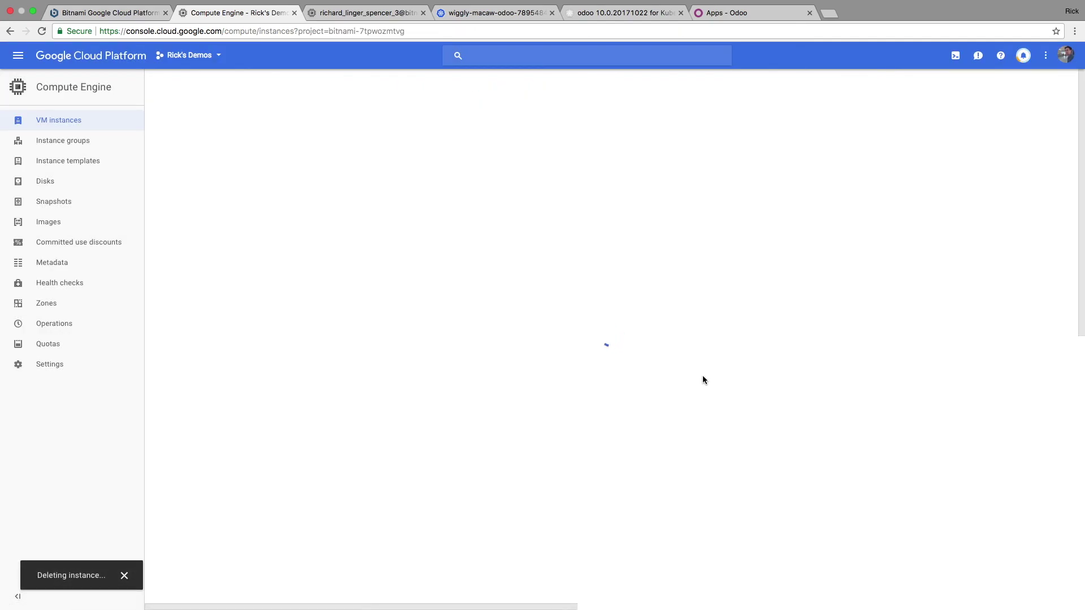